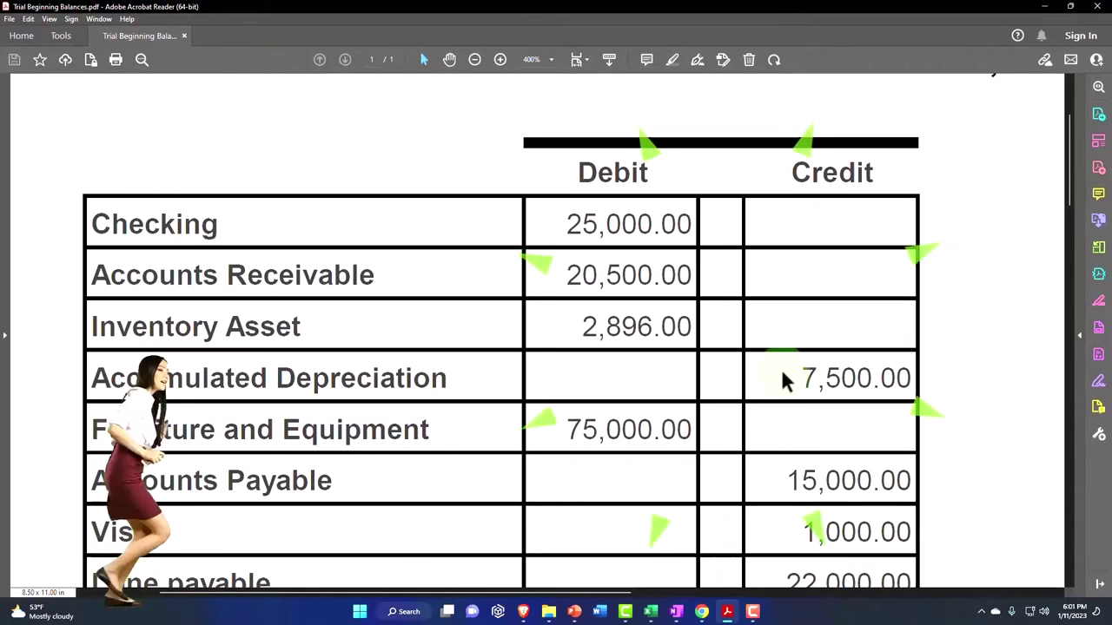
# Switch from the trial balance PDF to the QuickBooks chart of accounts and check the fixed asset accounts for accumulated depreciation
pyautogui.click(1044, 15)
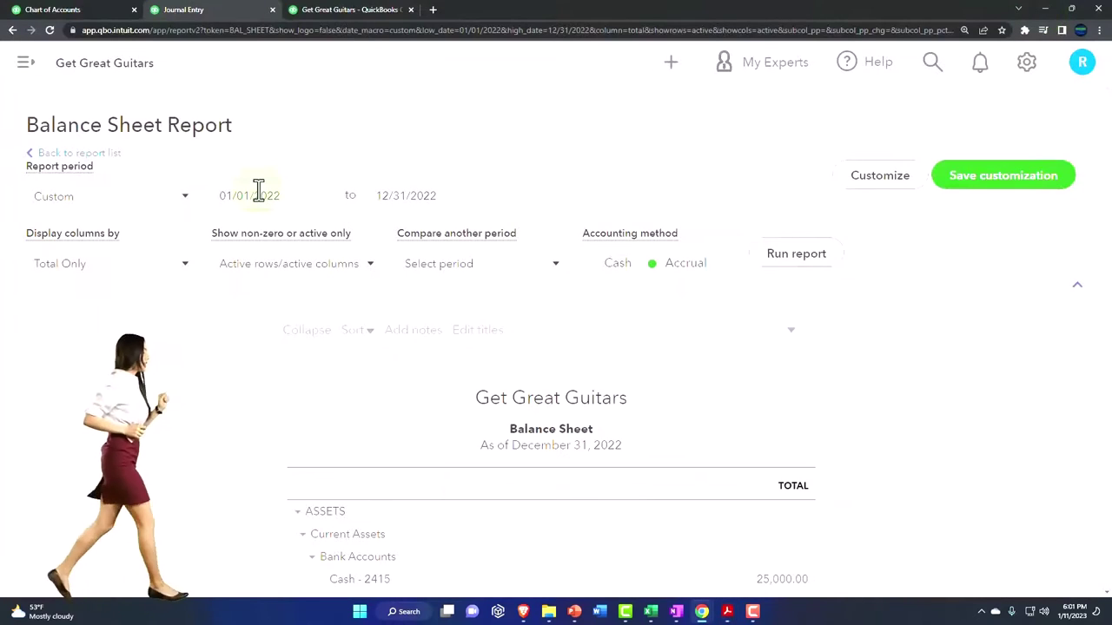
pyautogui.click(86, 12)
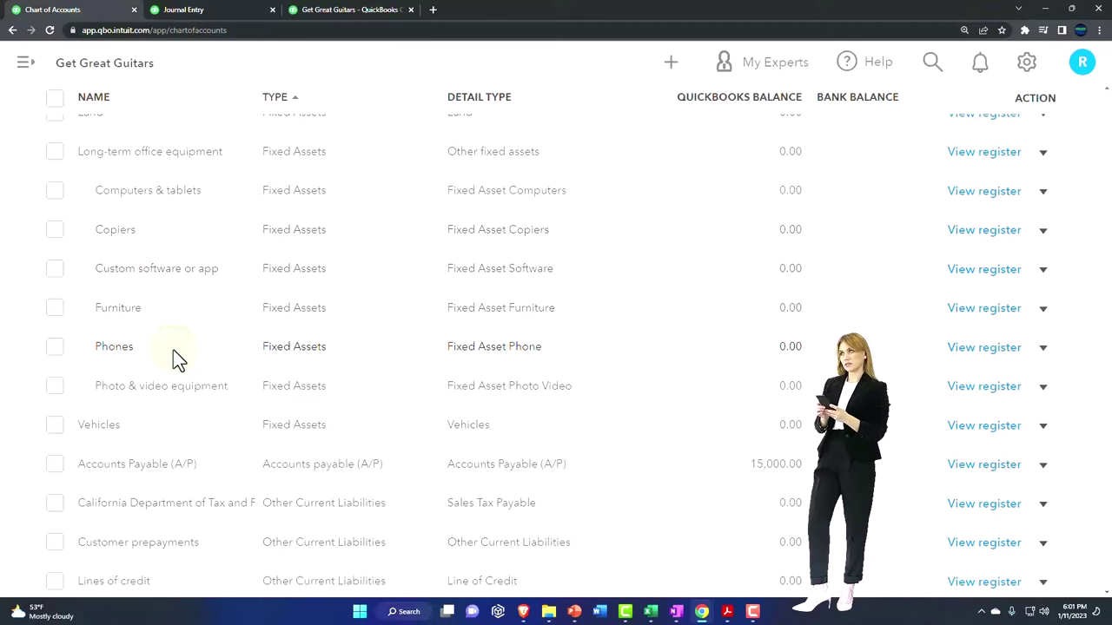
pyautogui.scroll(1, 173, 349)
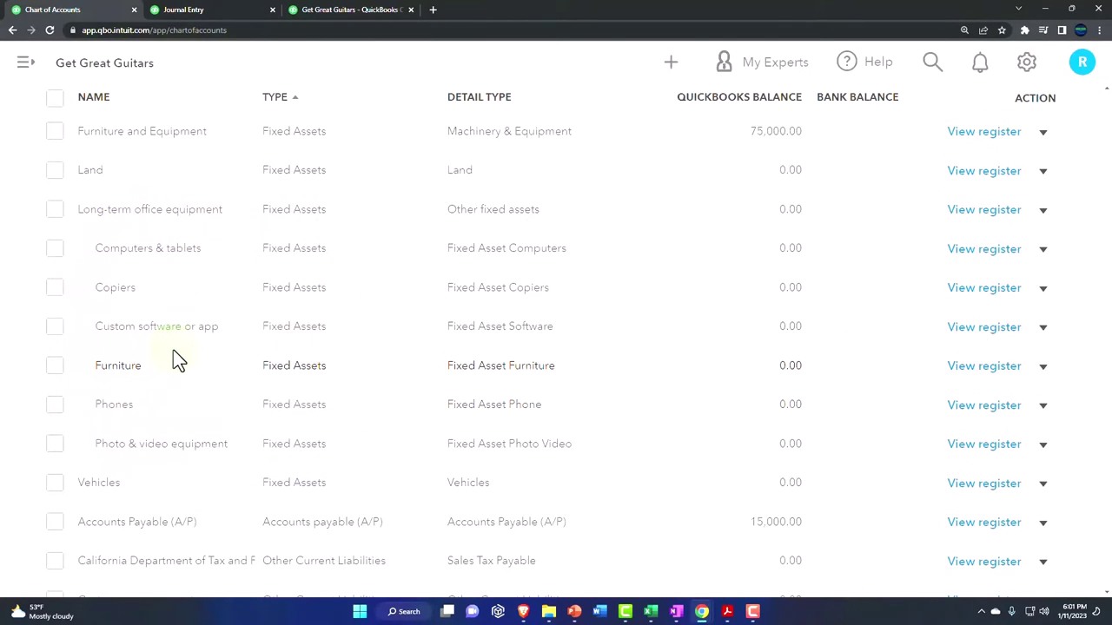
pyautogui.scroll(1, 173, 358)
pyautogui.scroll(1, 120, 256)
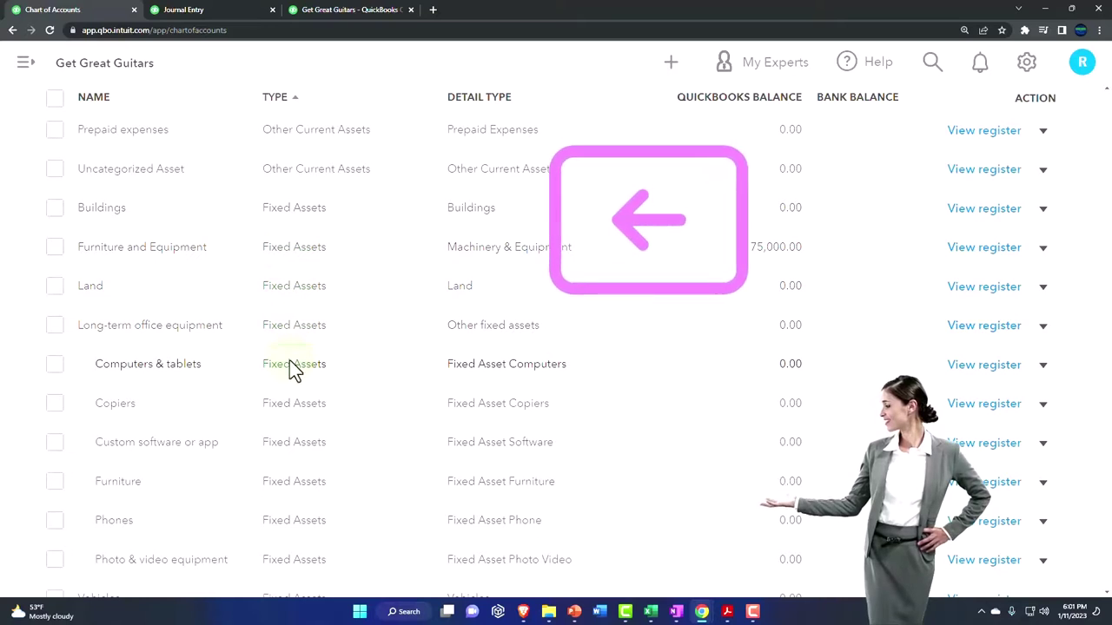
pyautogui.scroll(-1, 291, 382)
pyautogui.scroll(-1, 288, 429)
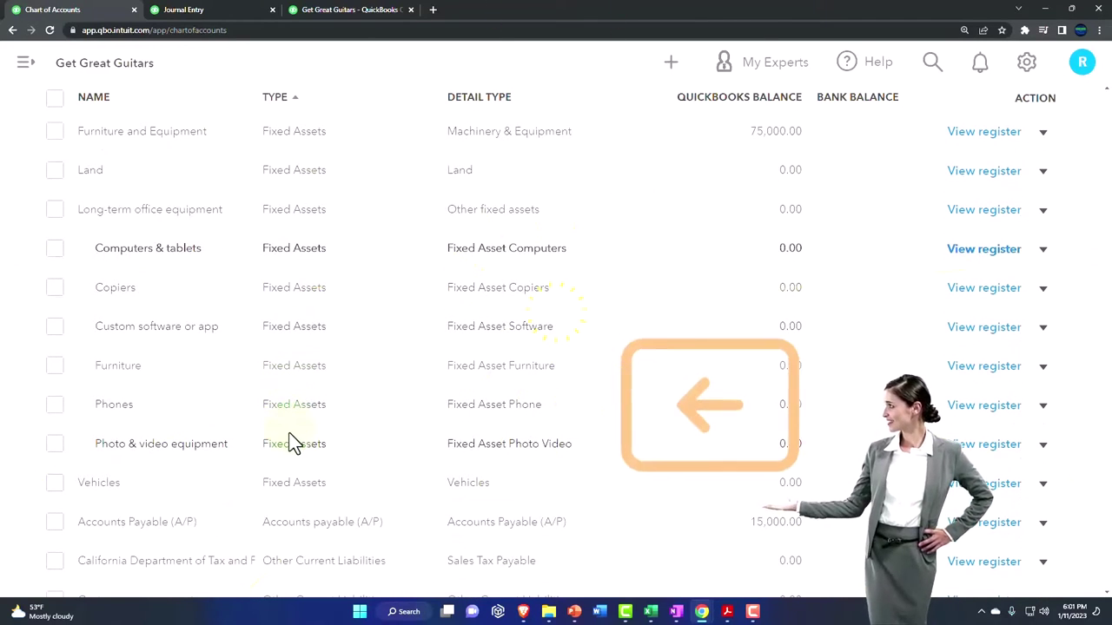
pyautogui.scroll(-1, 289, 435)
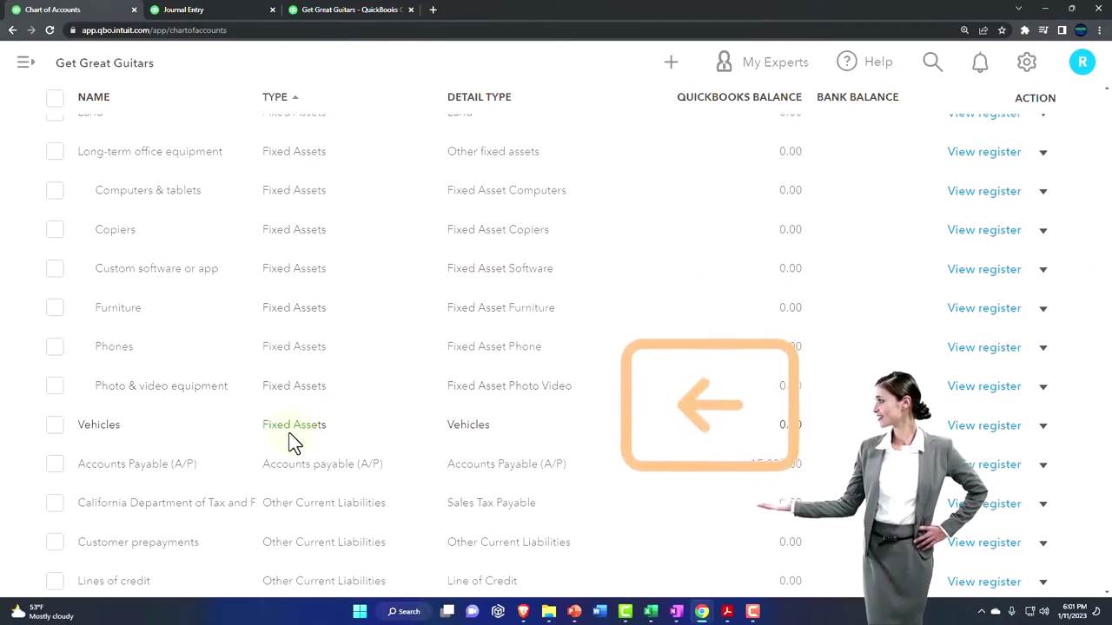
pyautogui.scroll(9, 291, 441)
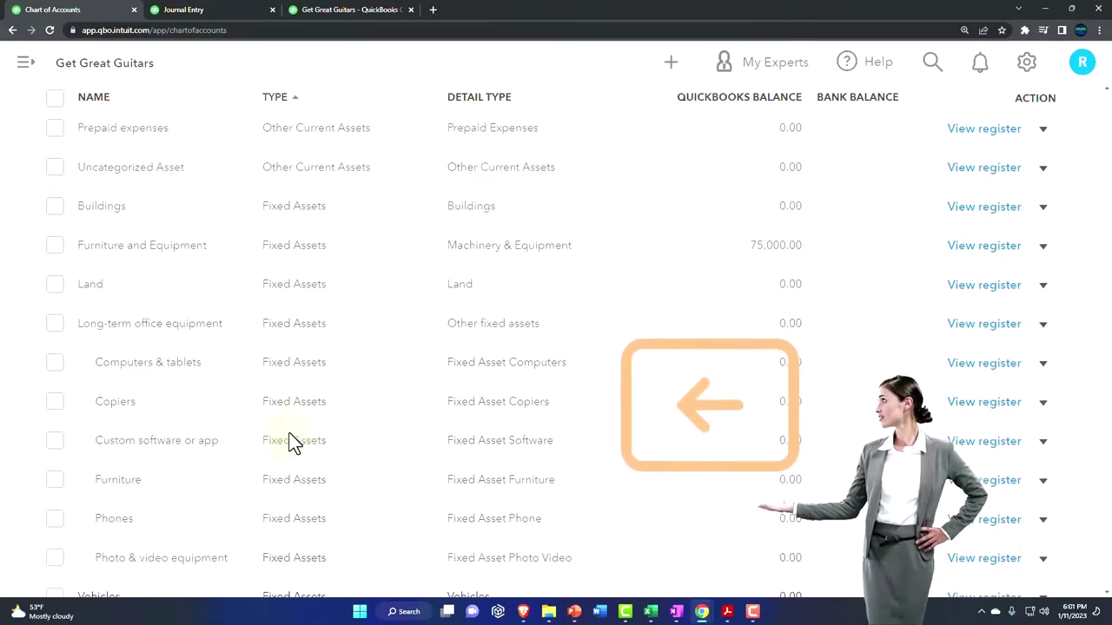
pyautogui.scroll(3, 667, 387)
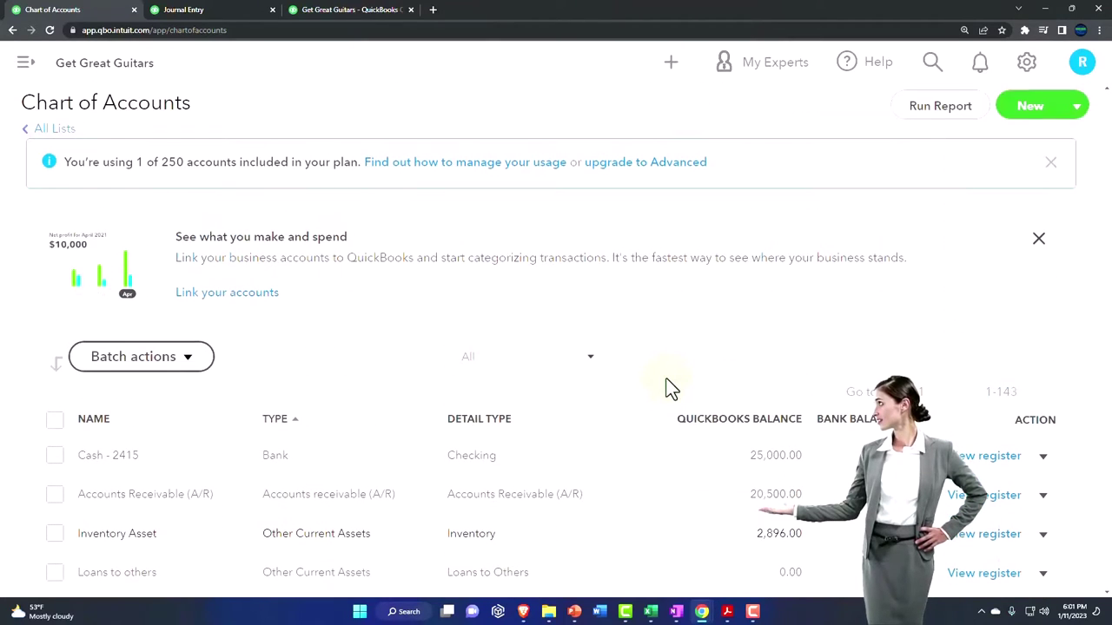
# Start a new account in the chart of accounts and save it under Fixed Assets
pyautogui.click(1031, 107)
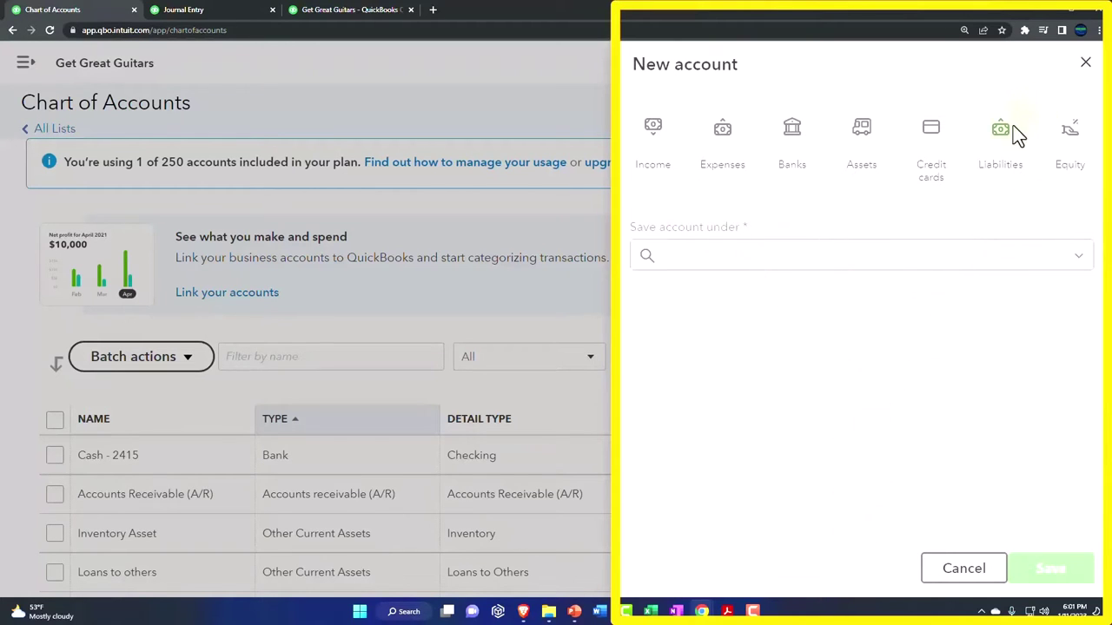
pyautogui.click(855, 260)
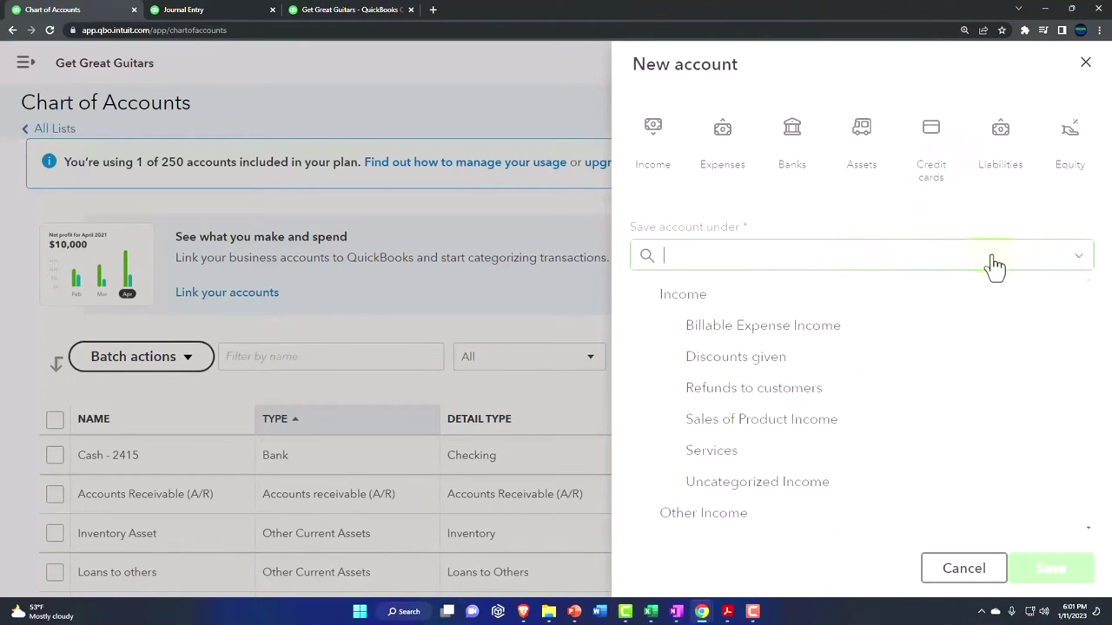
pyautogui.click(864, 222)
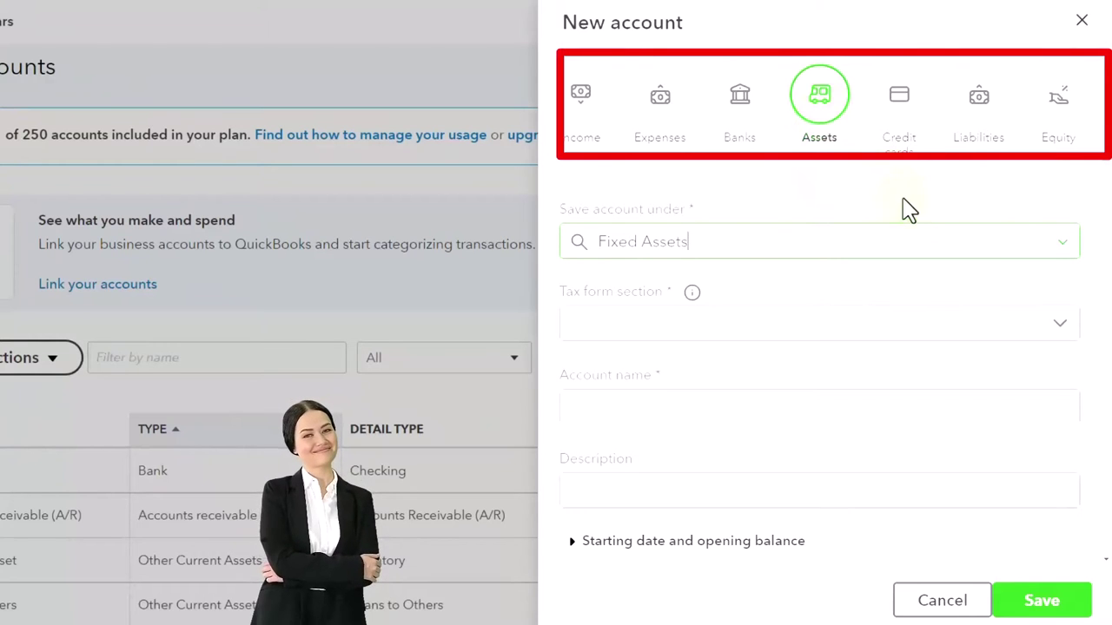
pyautogui.click(1061, 250)
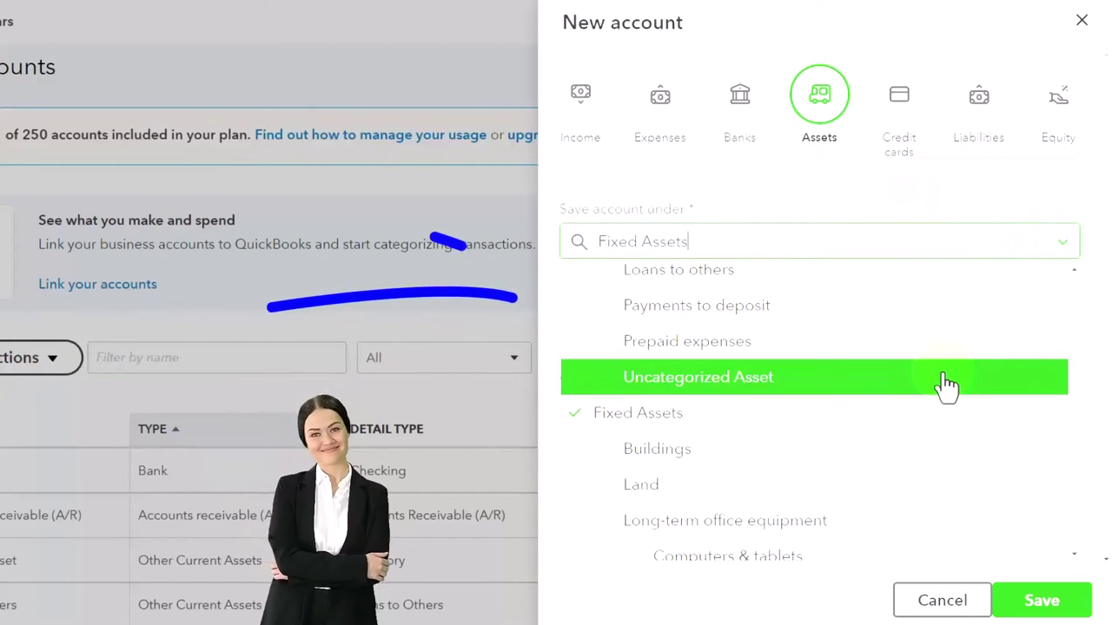
pyautogui.scroll(-1, 873, 417)
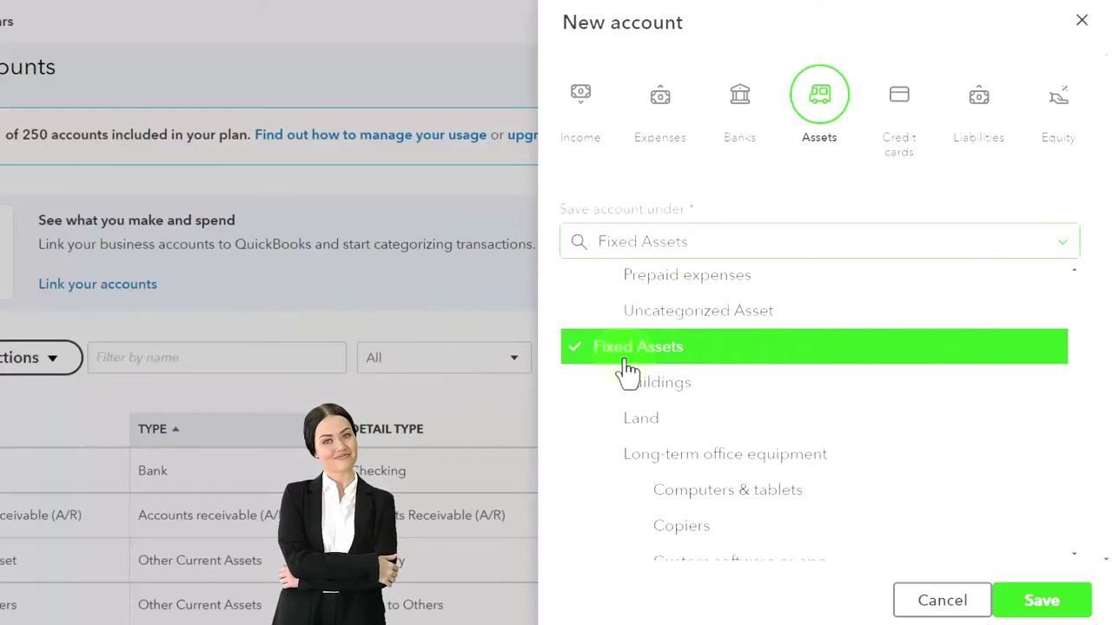
pyautogui.scroll(-1, 627, 371)
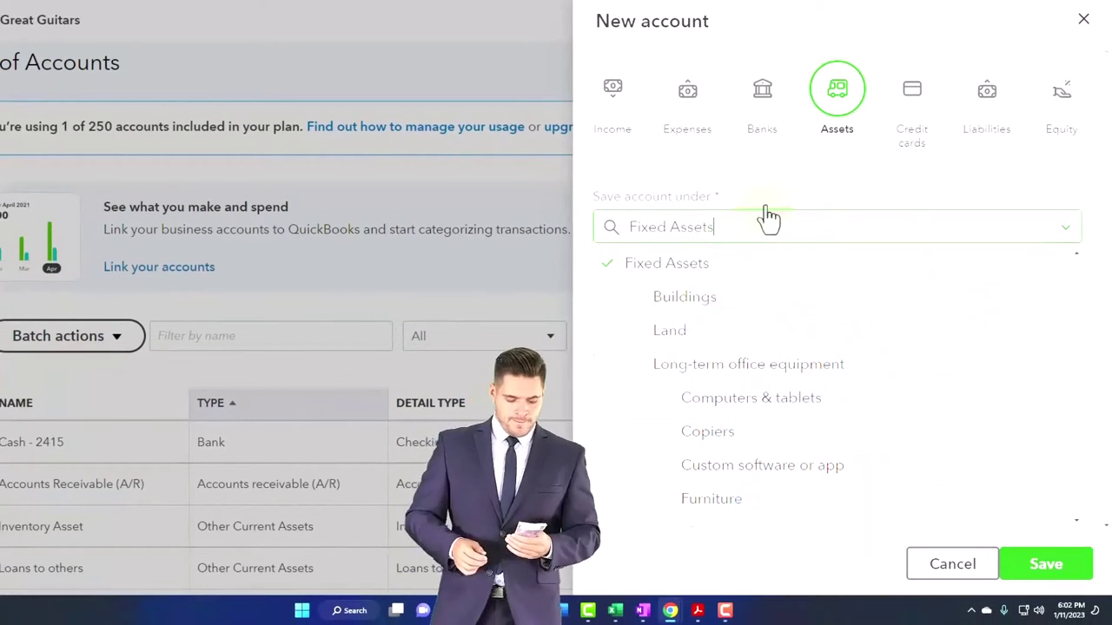
pyautogui.click(785, 190)
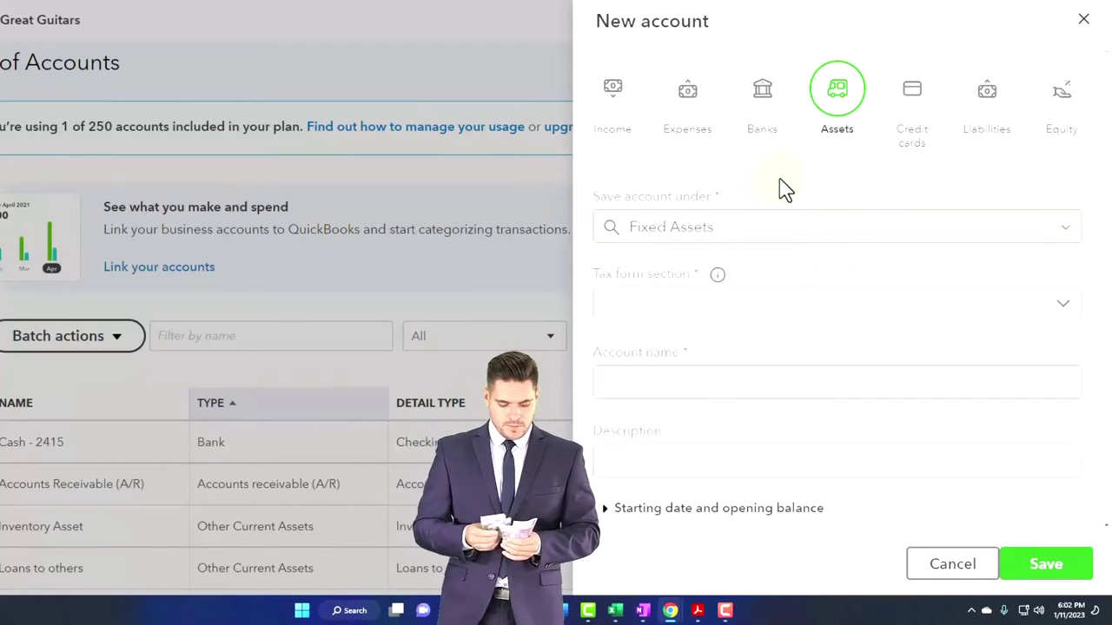
# Set the new account's tax form section to Accumulated Depreciation
pyautogui.click(1062, 303)
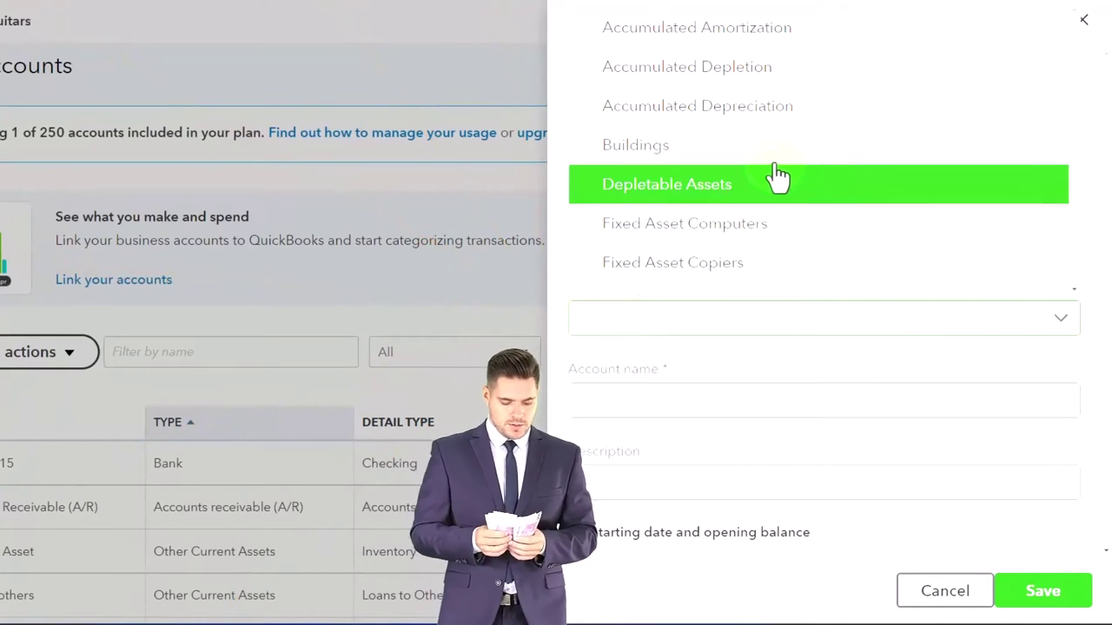
pyautogui.click(750, 124)
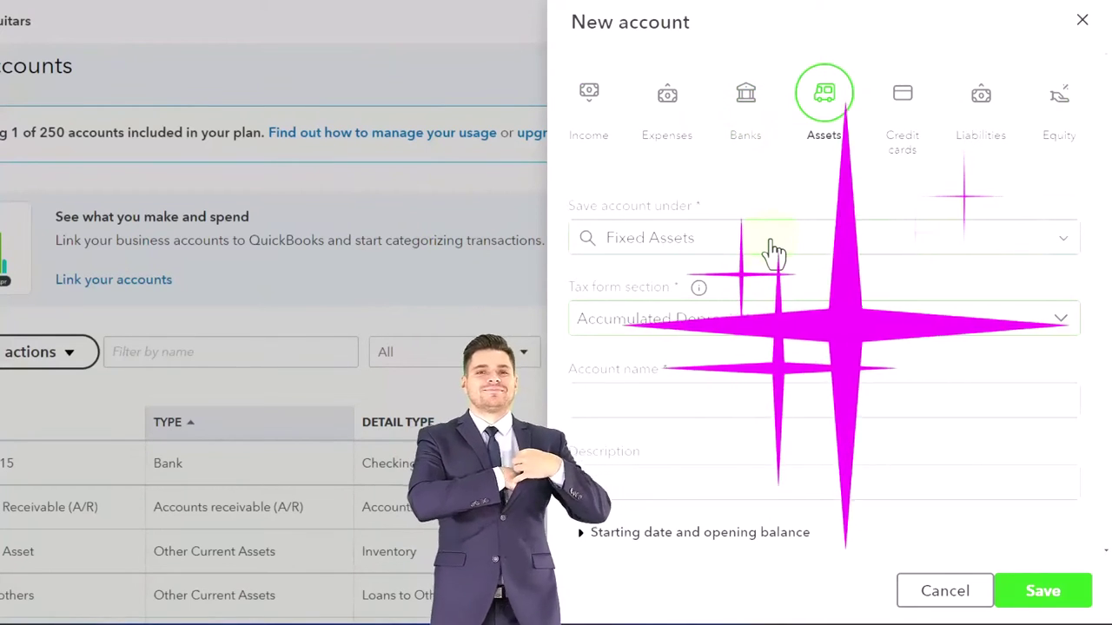
pyautogui.scroll(-2, 773, 252)
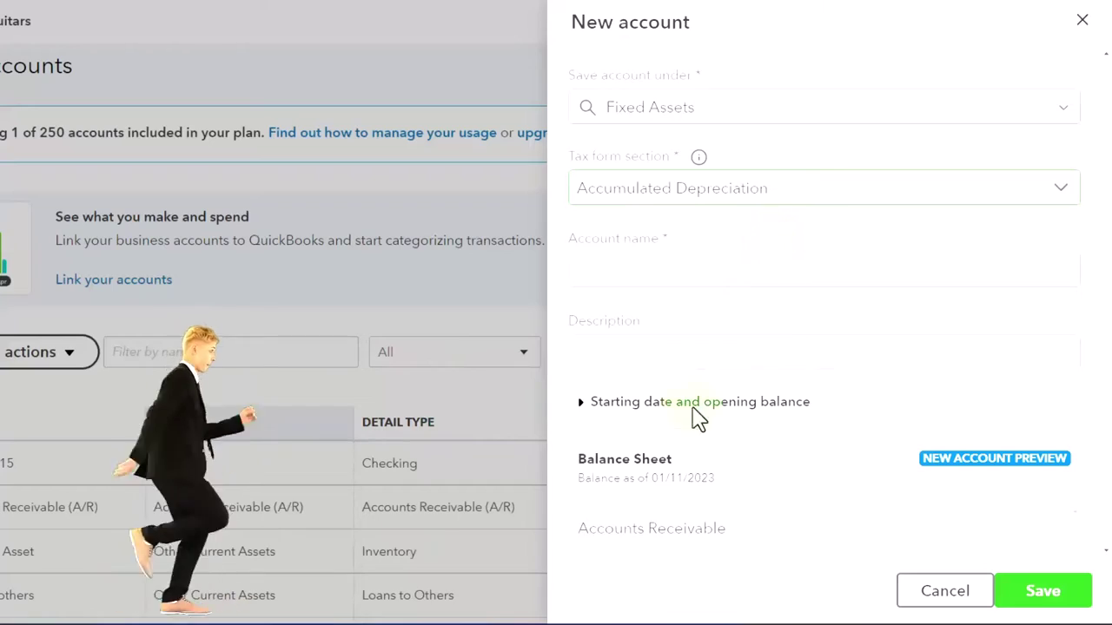
# Copy the account name Accumulated Depreciation from the trial balance PDF in Acrobat Reader and enter it for the new QuickBooks account
pyautogui.hotkey('alt', 'Tab')
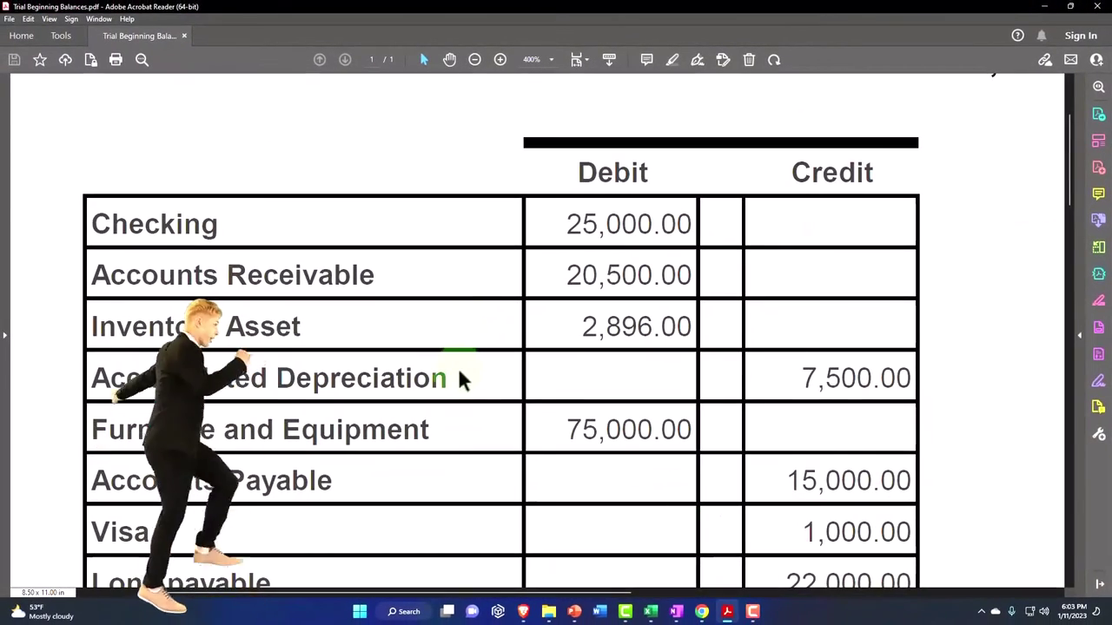
pyautogui.scroll(-1, 459, 375)
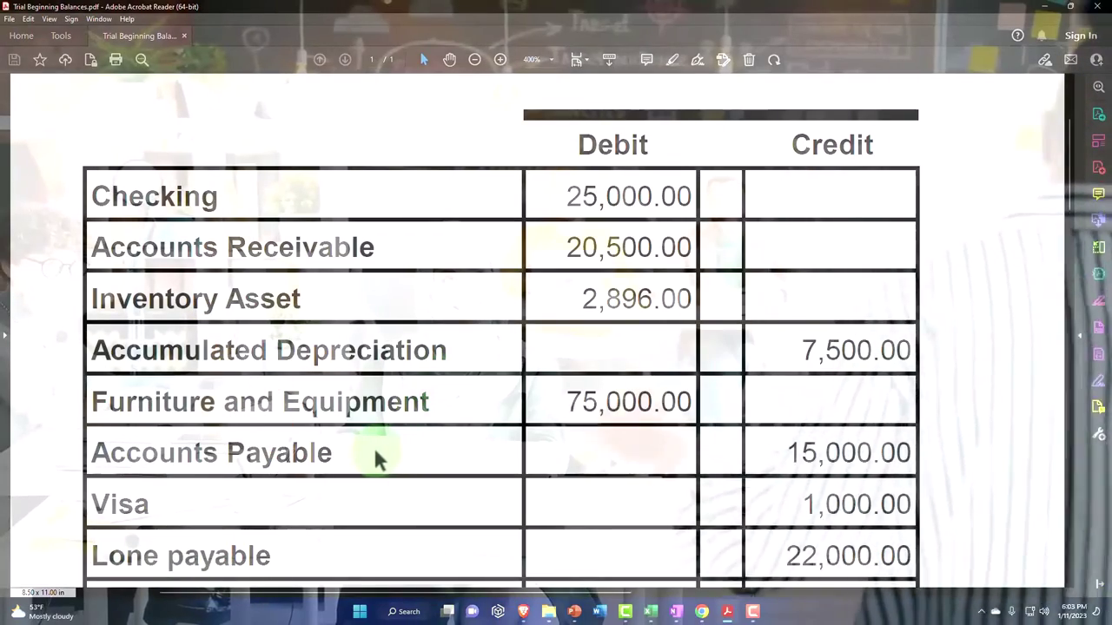
pyautogui.moveTo(453, 350); pyautogui.dragTo(90, 351)
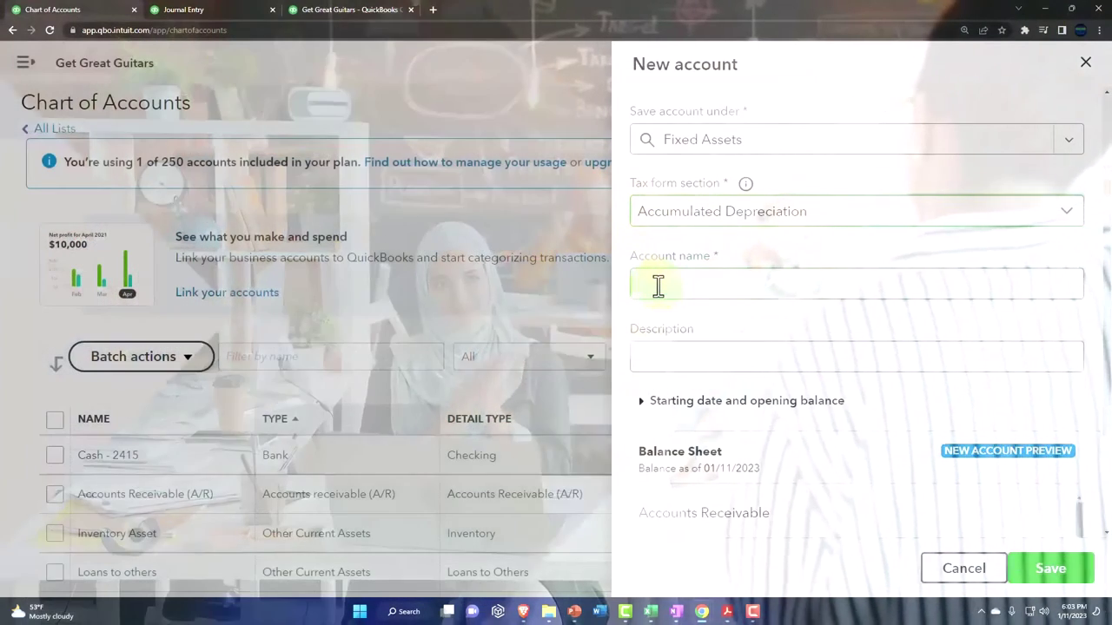
pyautogui.write('Accumulated Depreciation')
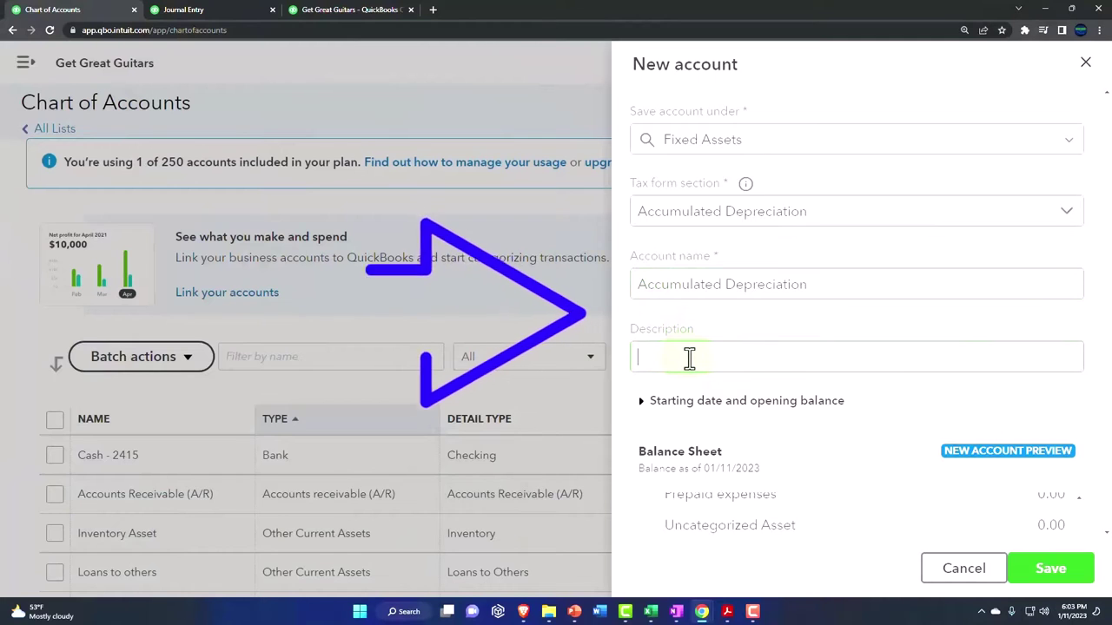
# Set the account's tracking start to Other date with a start date of 12/31/2022
pyautogui.scroll(-1, 689, 359)
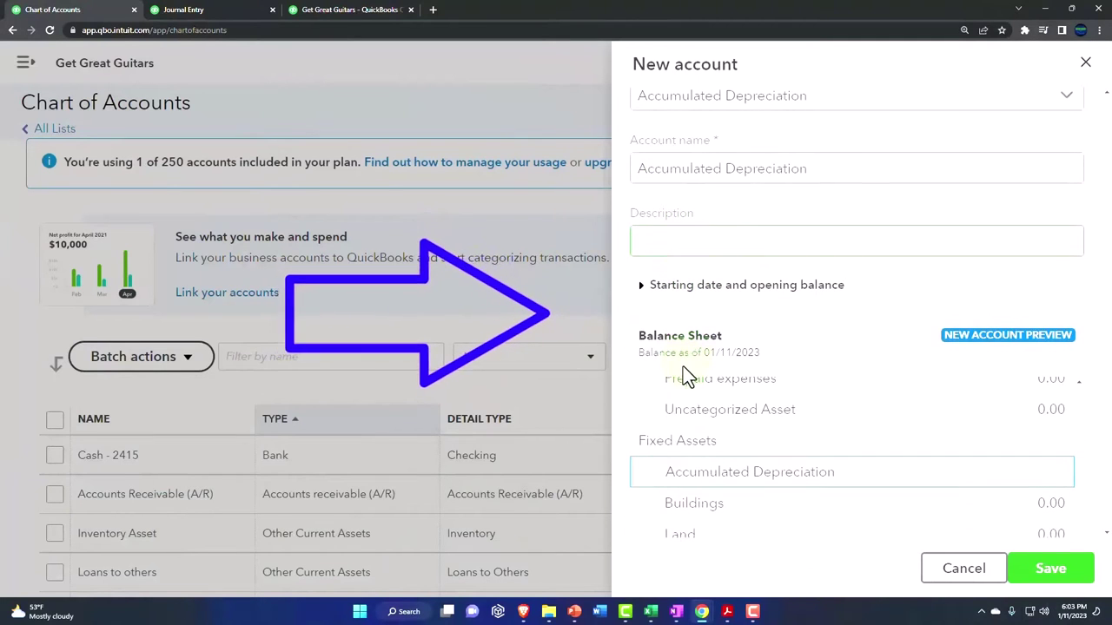
pyautogui.click(644, 294)
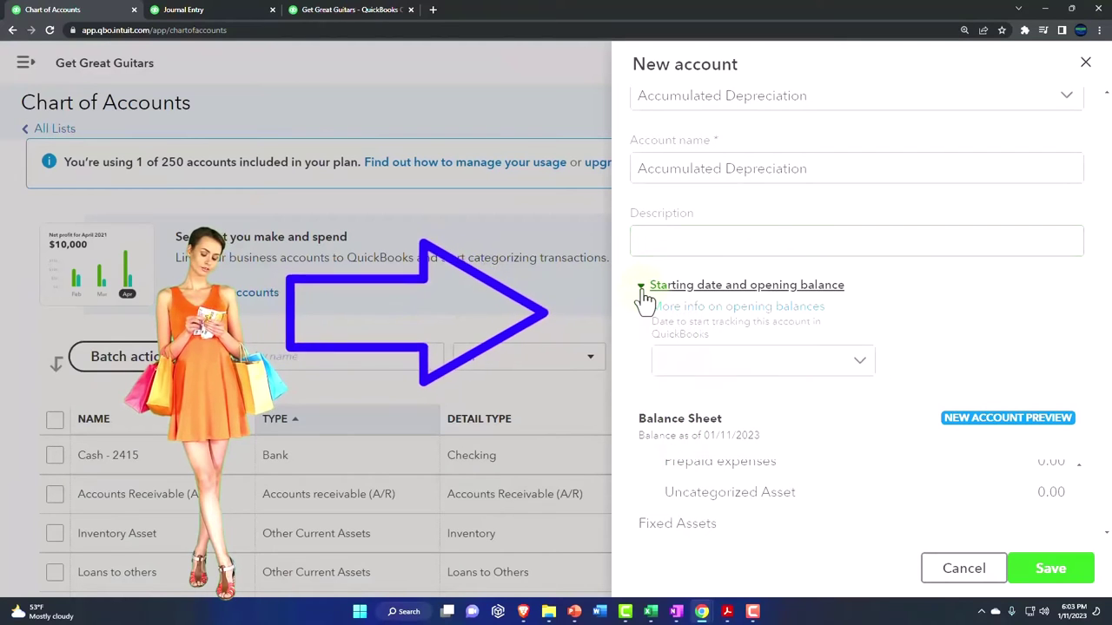
pyautogui.click(858, 364)
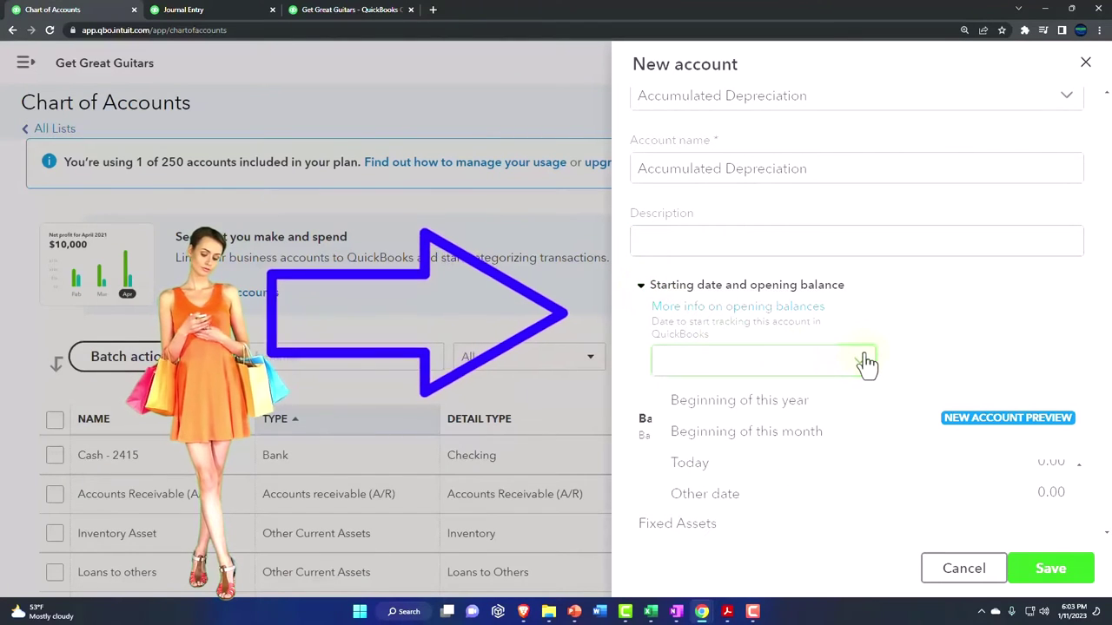
pyautogui.click(767, 506)
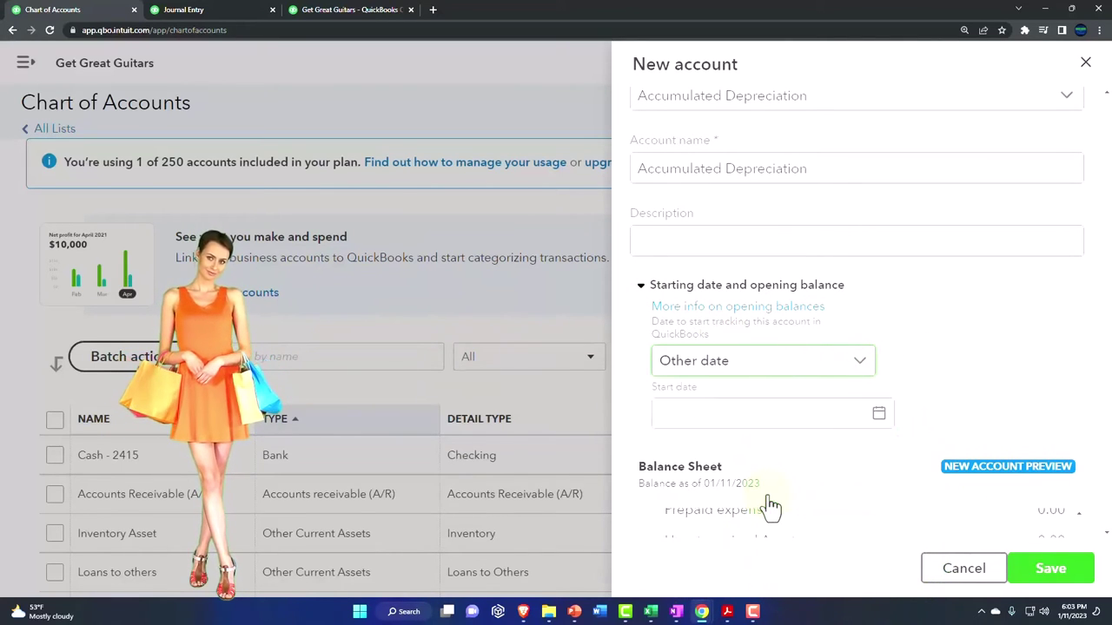
pyautogui.click(857, 368)
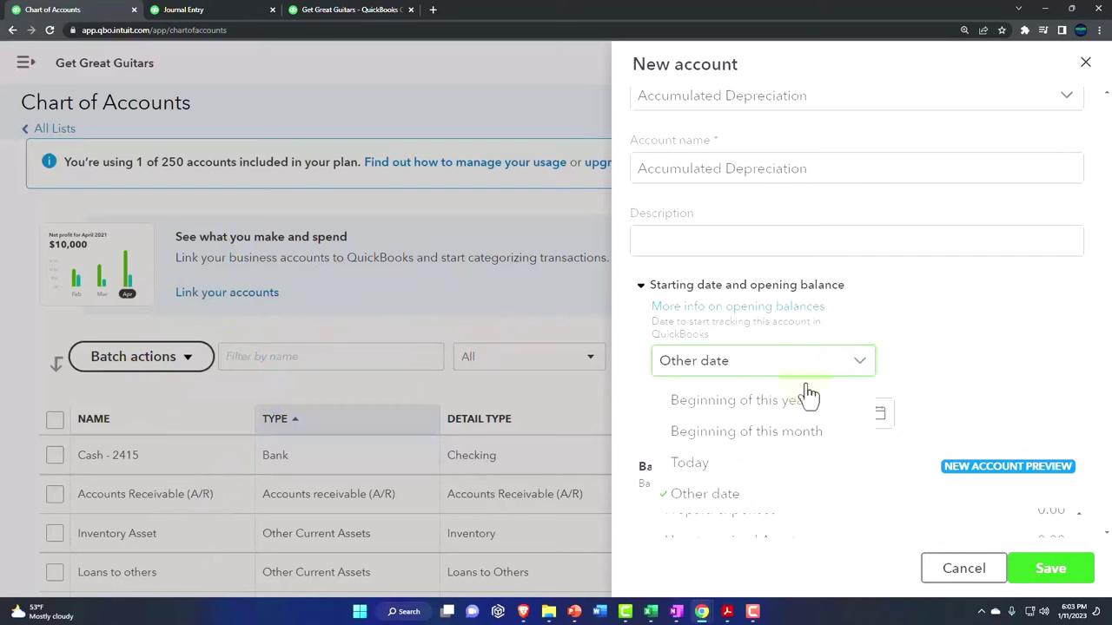
pyautogui.click(879, 415)
pyautogui.click(879, 415)
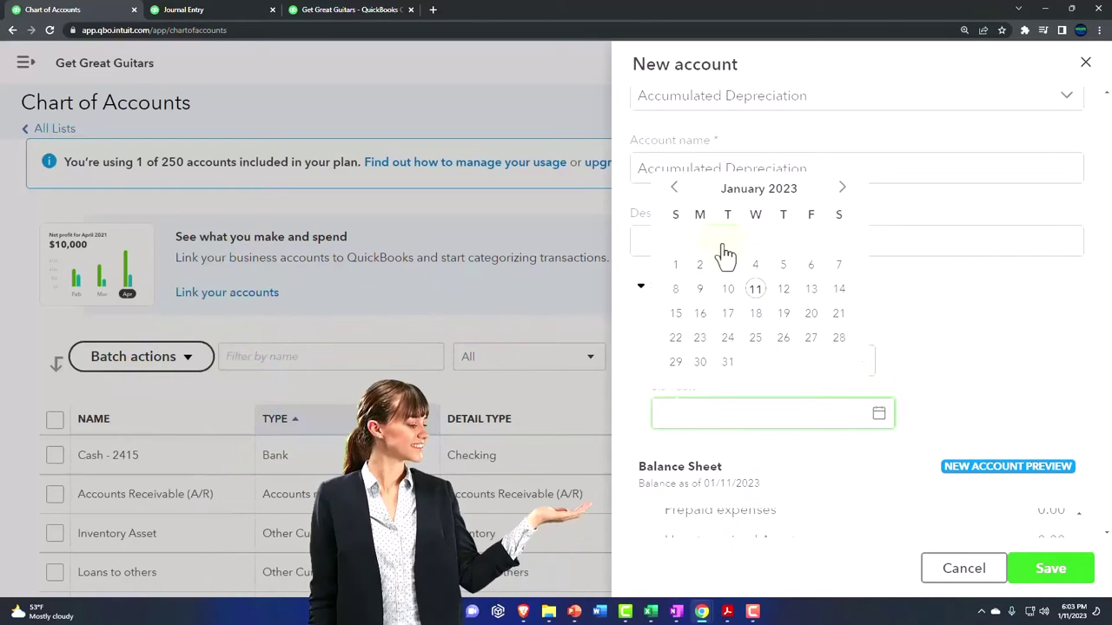
pyautogui.click(677, 191)
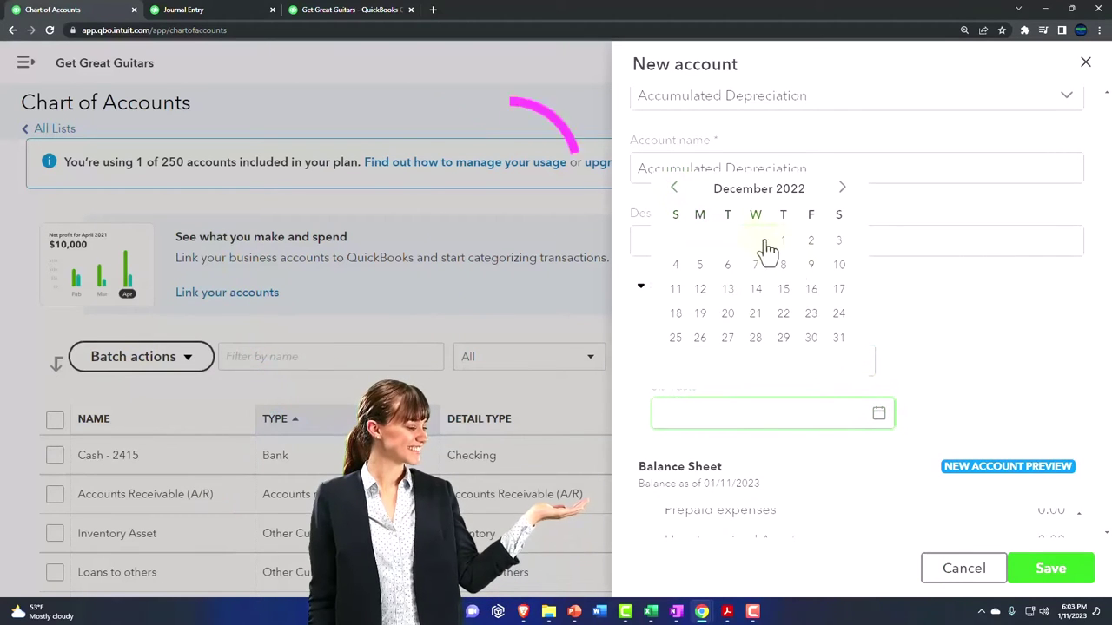
pyautogui.click(844, 345)
# Check the depreciation amount in the trial balance PDF, enter -7500 as the account's opening balance, and review the balance sheet preview
pyautogui.click(776, 461)
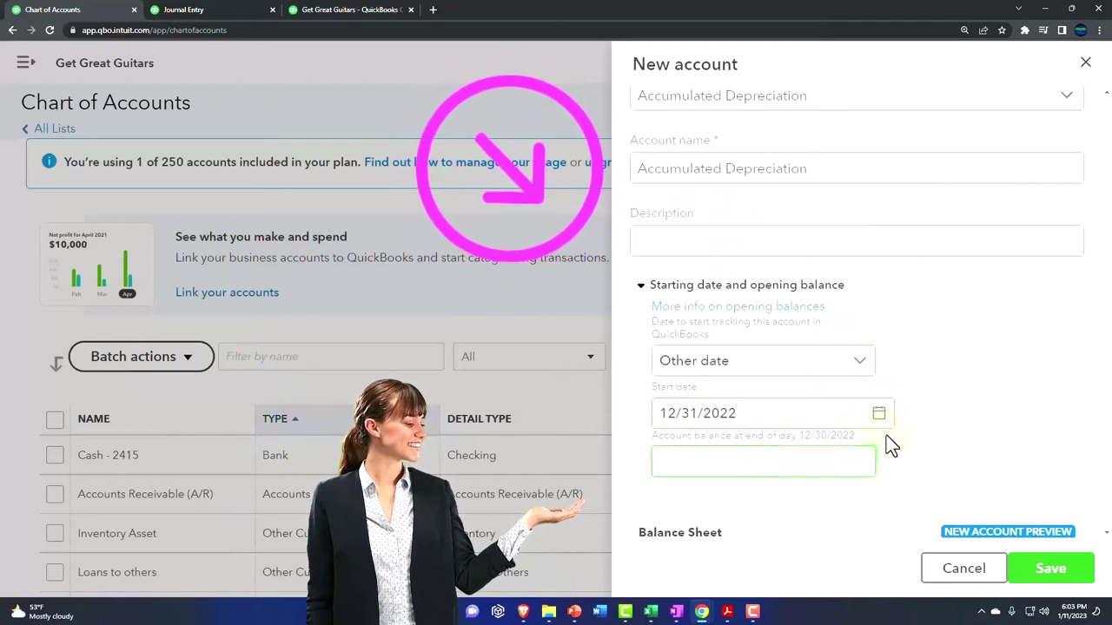
pyautogui.click(729, 612)
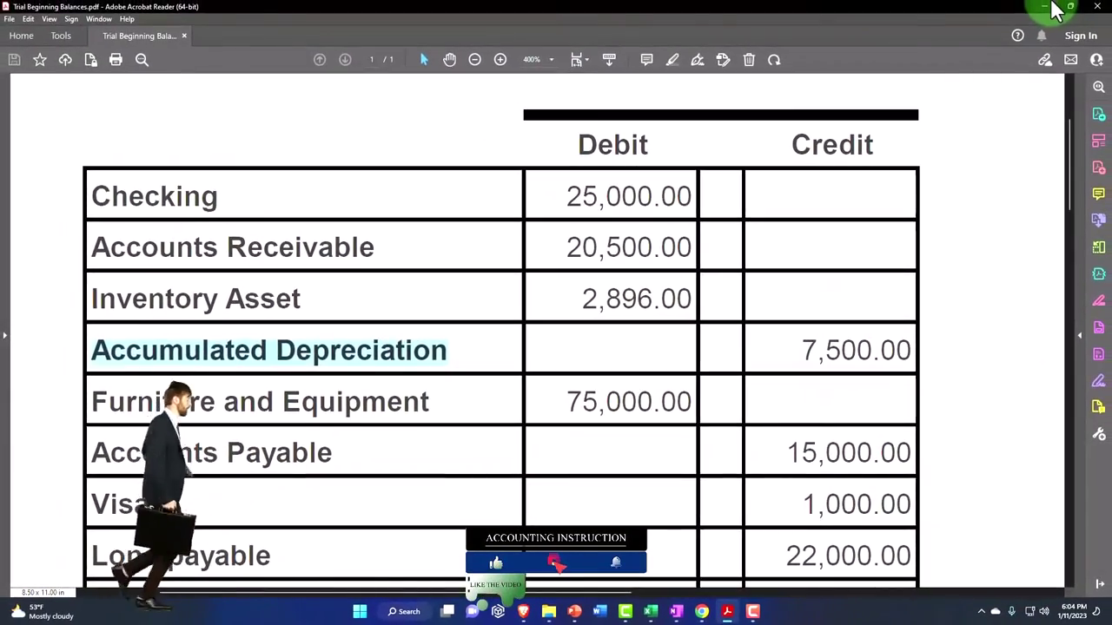
pyautogui.click(1050, 11)
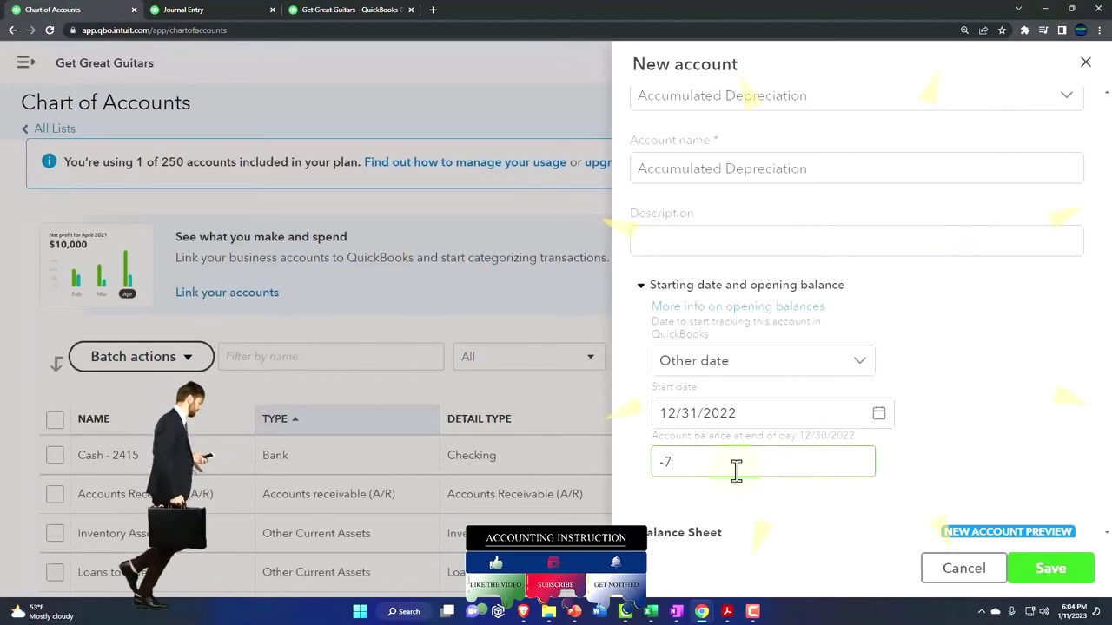
pyautogui.click(951, 442)
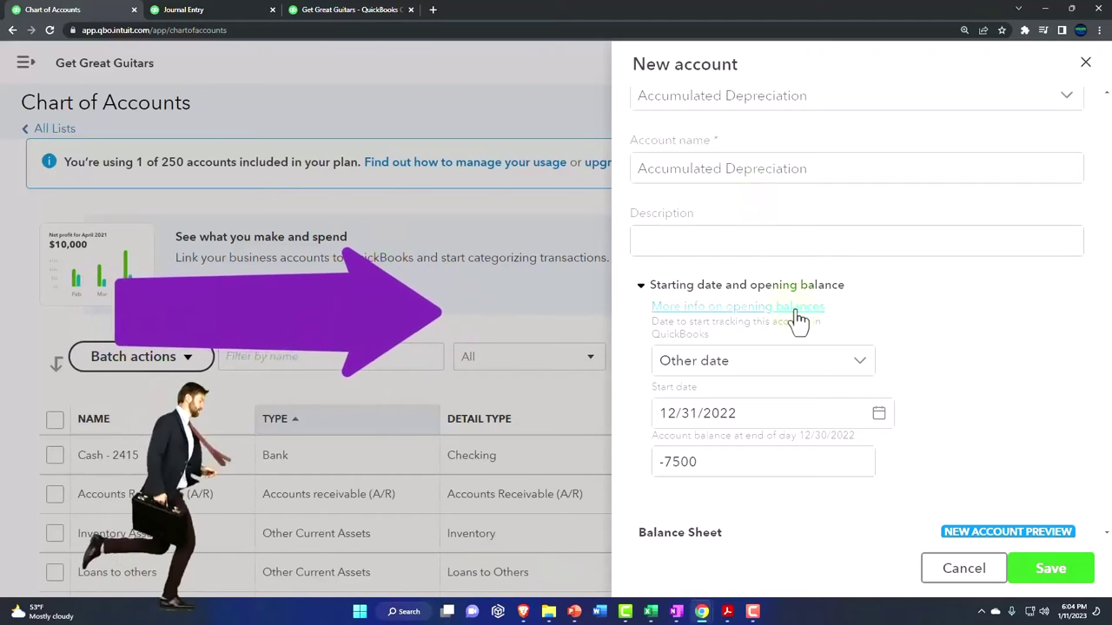
pyautogui.scroll(-2, 797, 319)
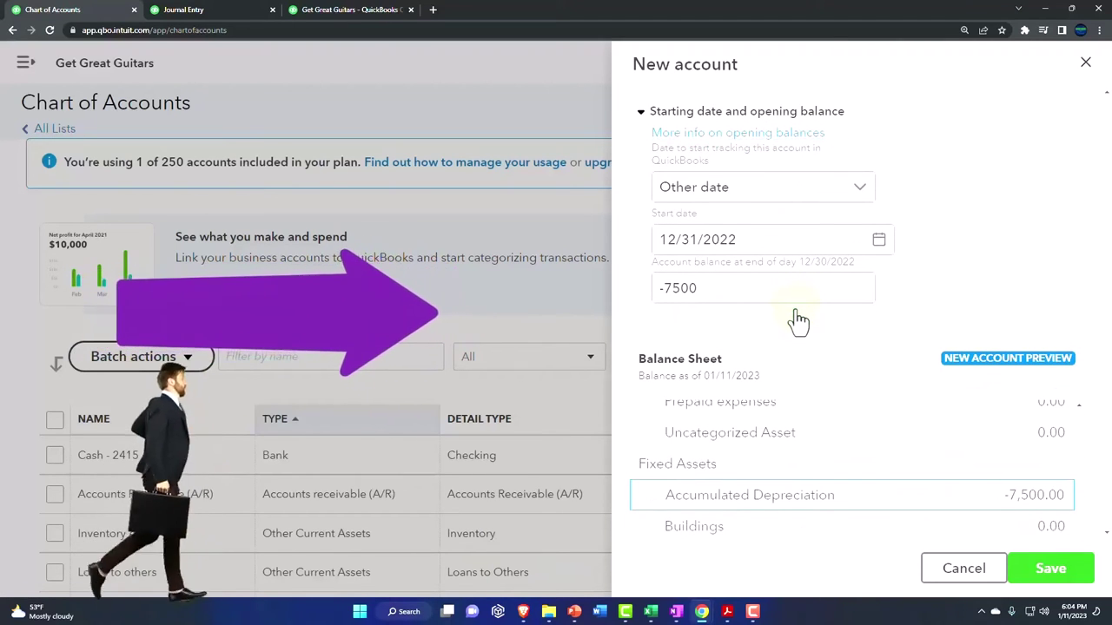
pyautogui.scroll(-1, 797, 320)
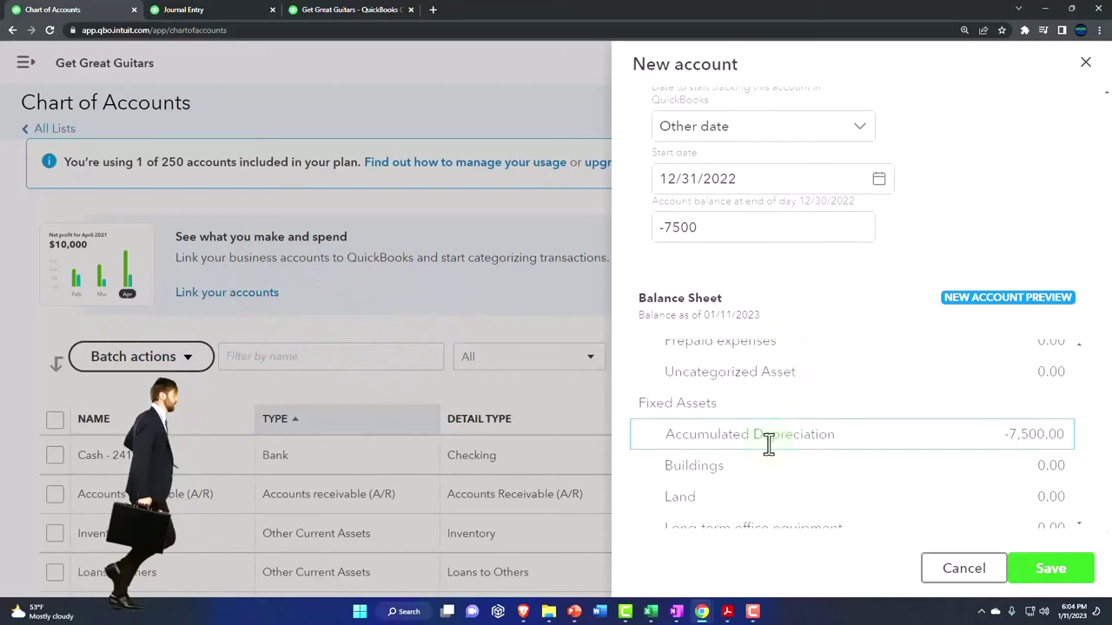
# Review the new account's place under Fixed Assets in the balance sheet preview and save the Accumulated Depreciation account
pyautogui.scroll(-2, 808, 482)
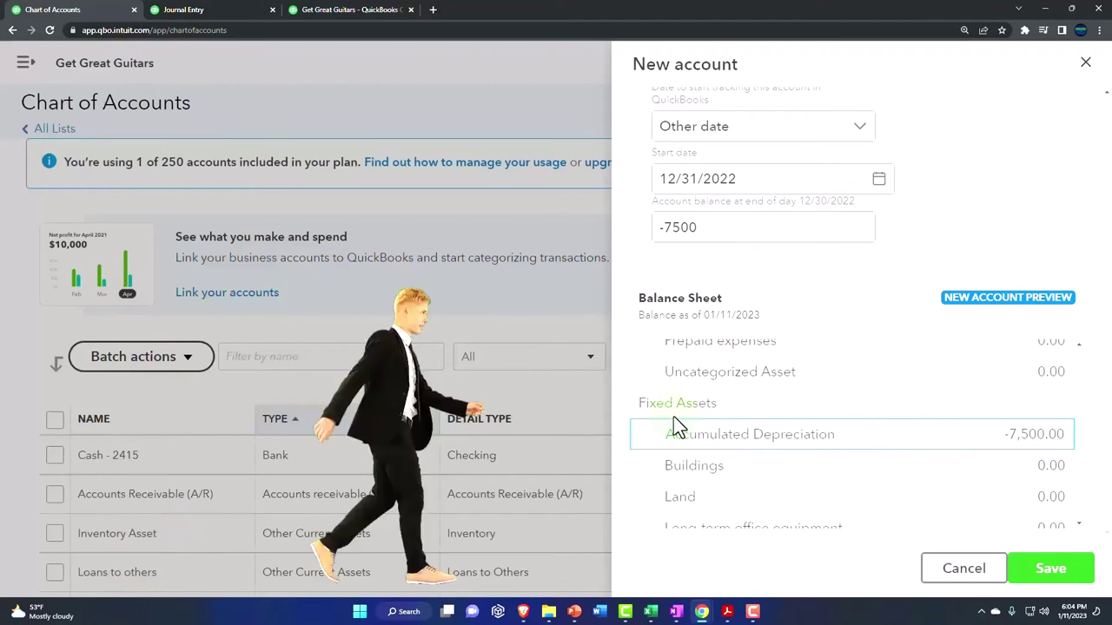
pyautogui.scroll(3, 677, 426)
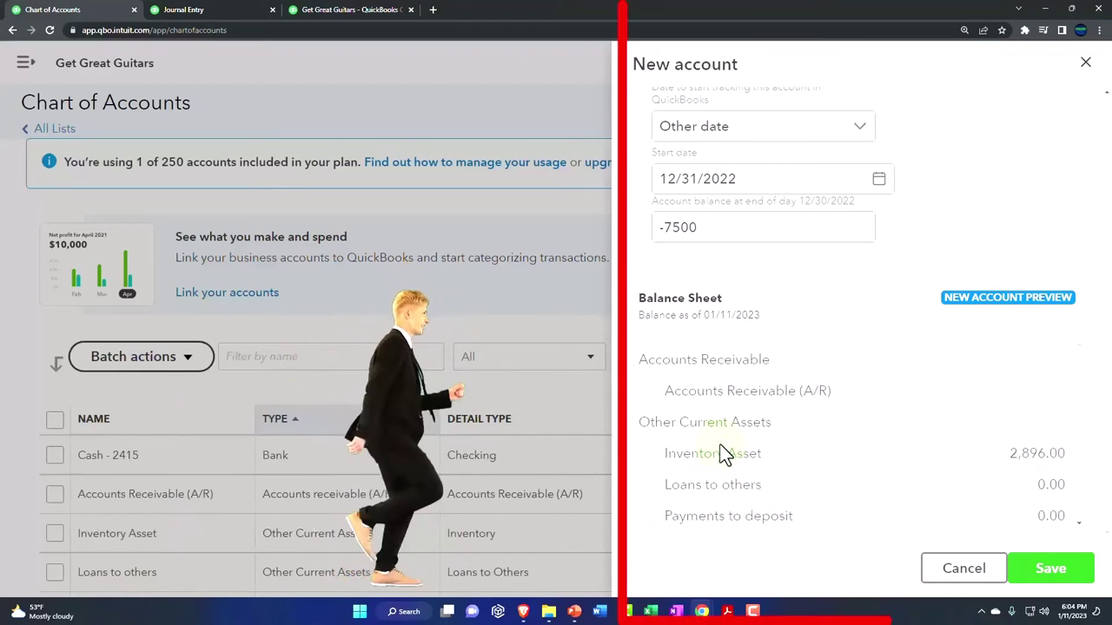
pyautogui.scroll(-2, 721, 453)
pyautogui.scroll(-5, 720, 452)
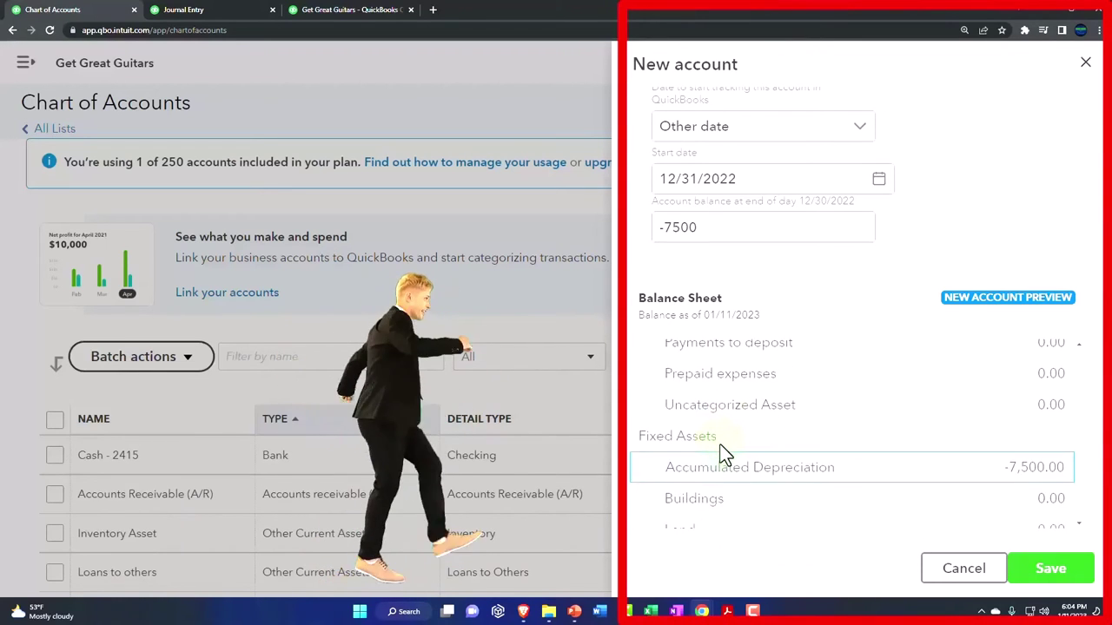
pyautogui.scroll(-5, 721, 448)
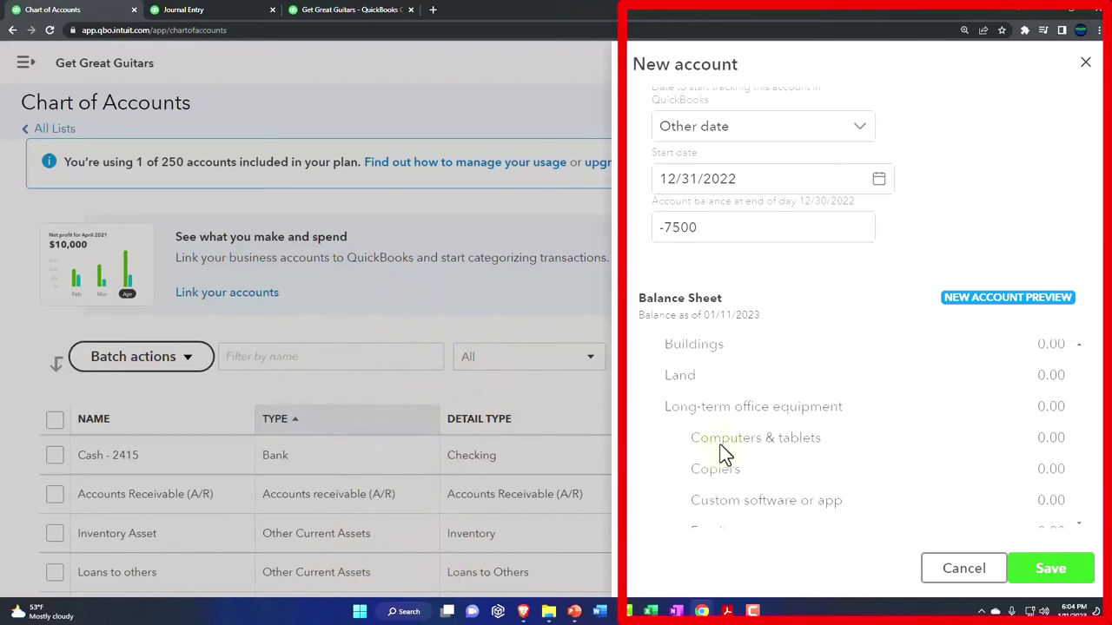
pyautogui.click(1051, 570)
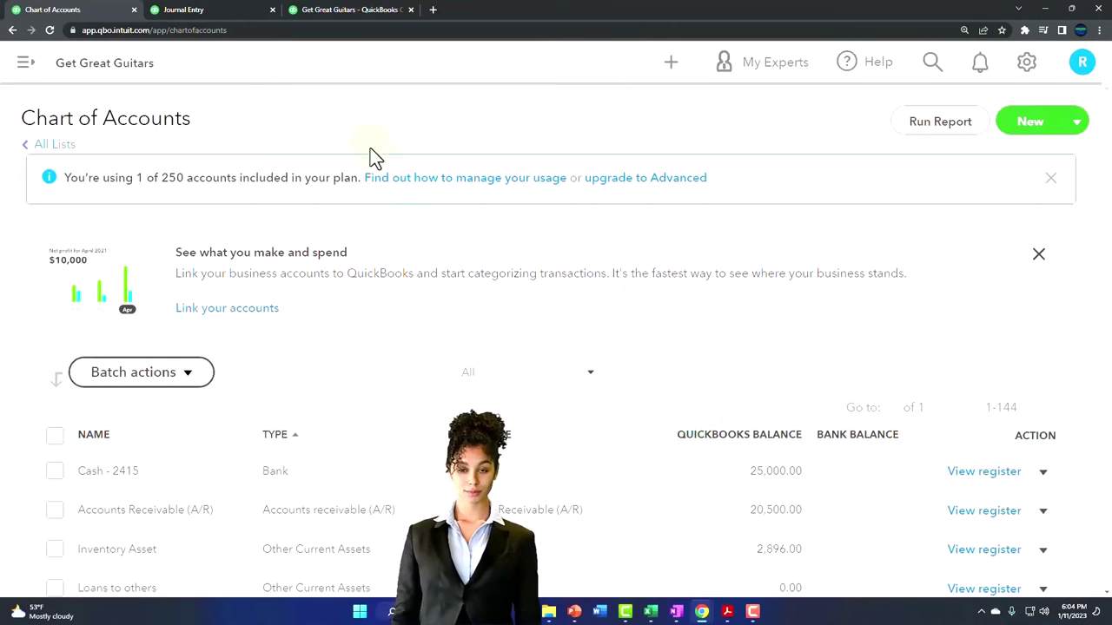
# From the Balance Sheet report, drill down through the Accumulated Depreciation amount to its opening balance journal entry
pyautogui.click(208, 12)
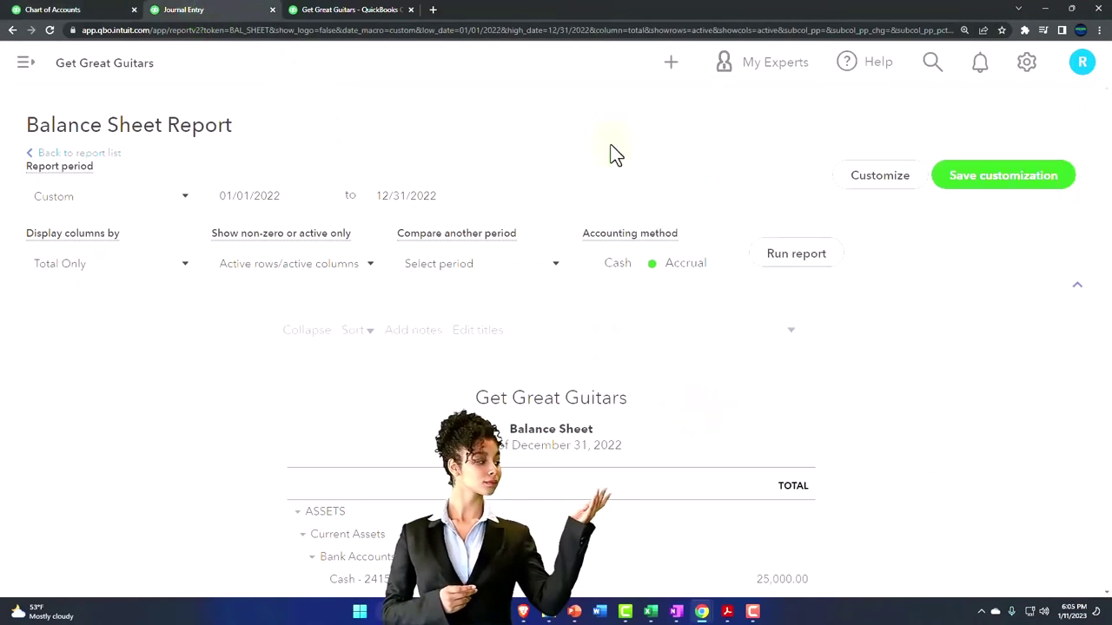
pyautogui.scroll(-4, 758, 317)
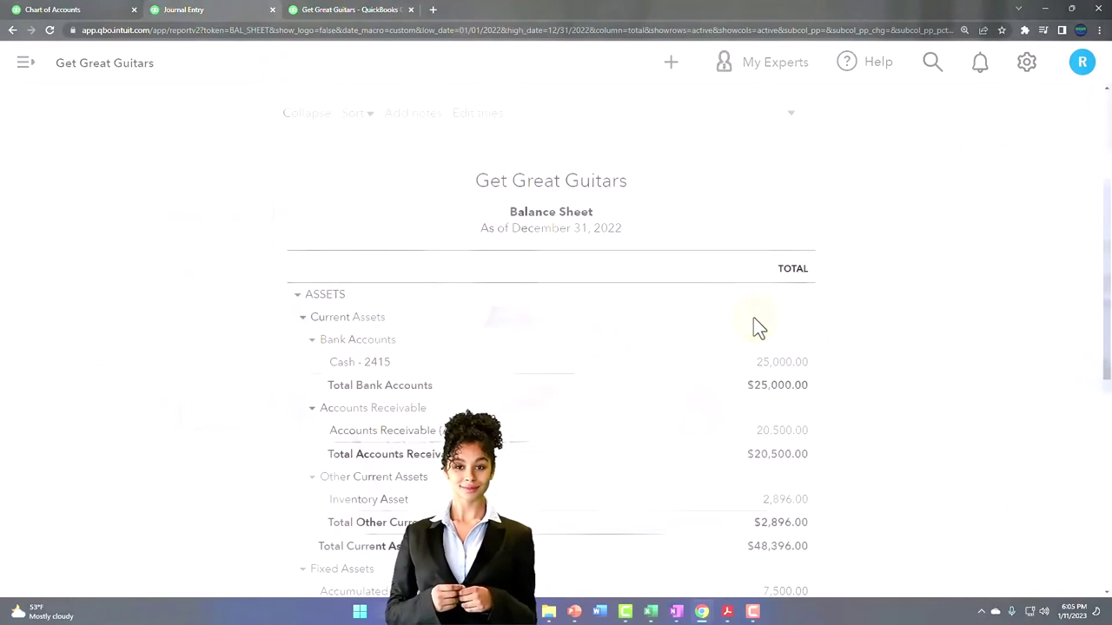
pyautogui.hotkey('ctrl', '+')
pyautogui.scroll(-2, 744, 341)
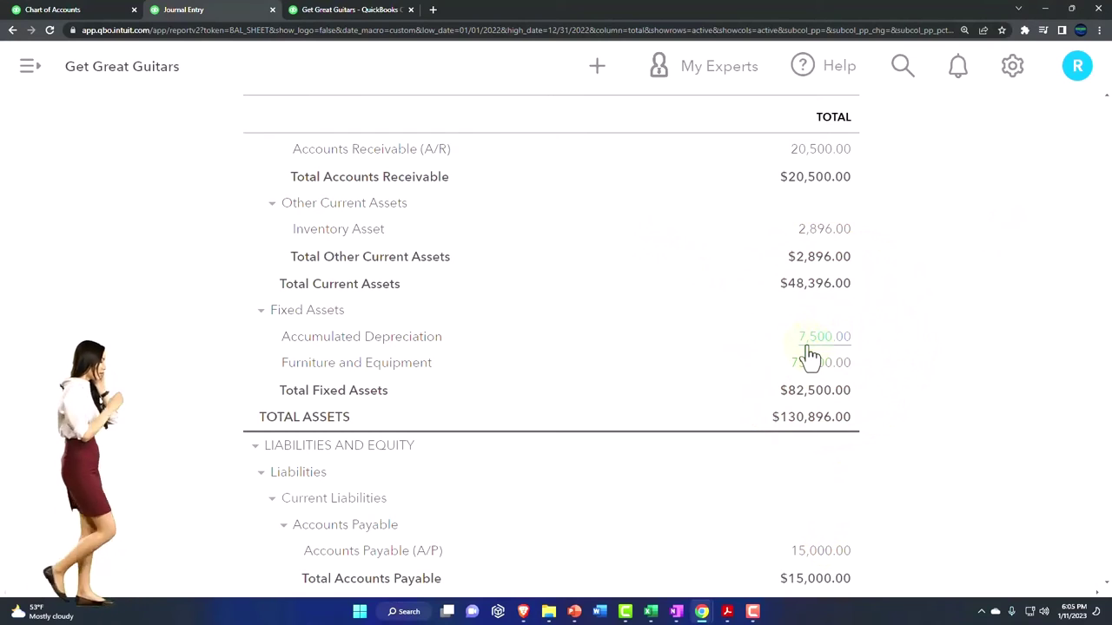
pyautogui.click(807, 347)
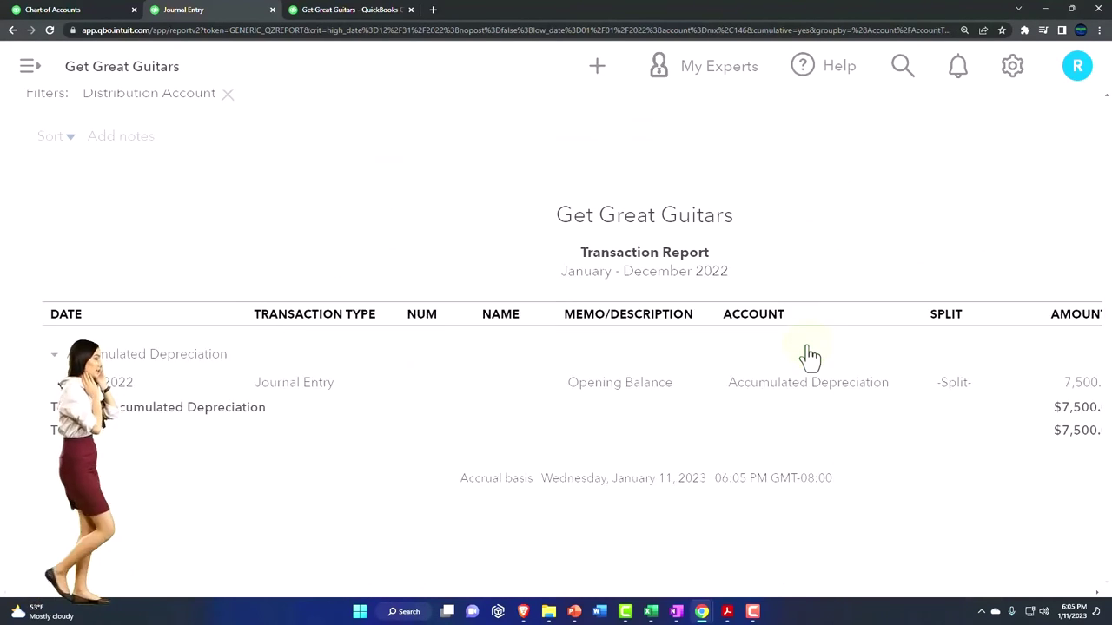
pyautogui.hotkey('ctrl', '-')
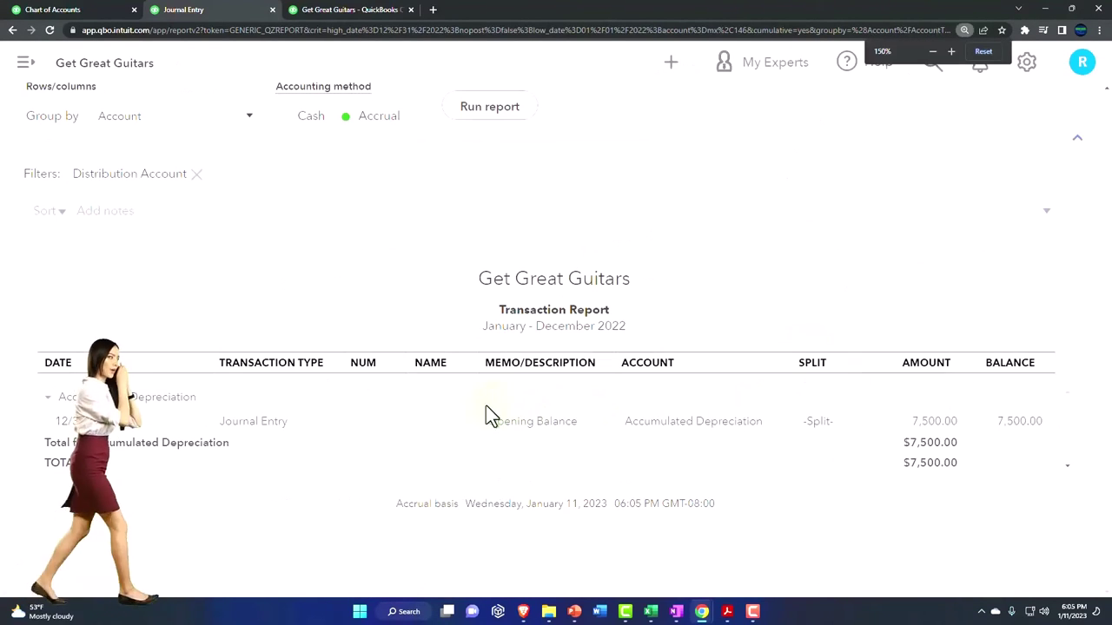
pyautogui.click(263, 426)
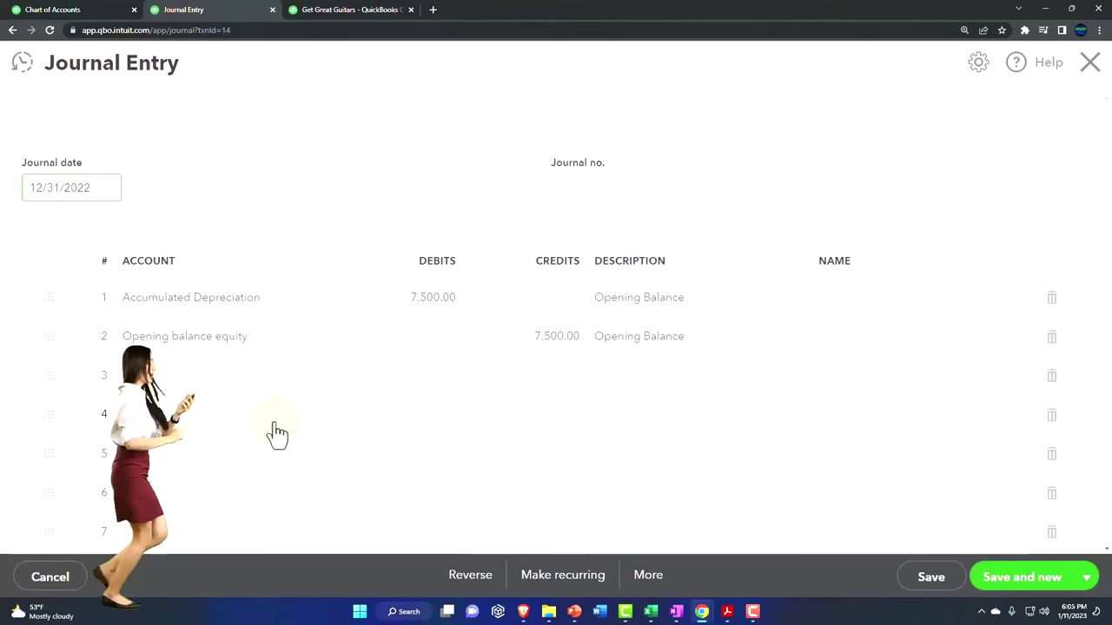
# Correct the journal entry to credit Accumulated Depreciation and debit Opening balance equity 7,500.00, then save and close it
pyautogui.click(538, 300)
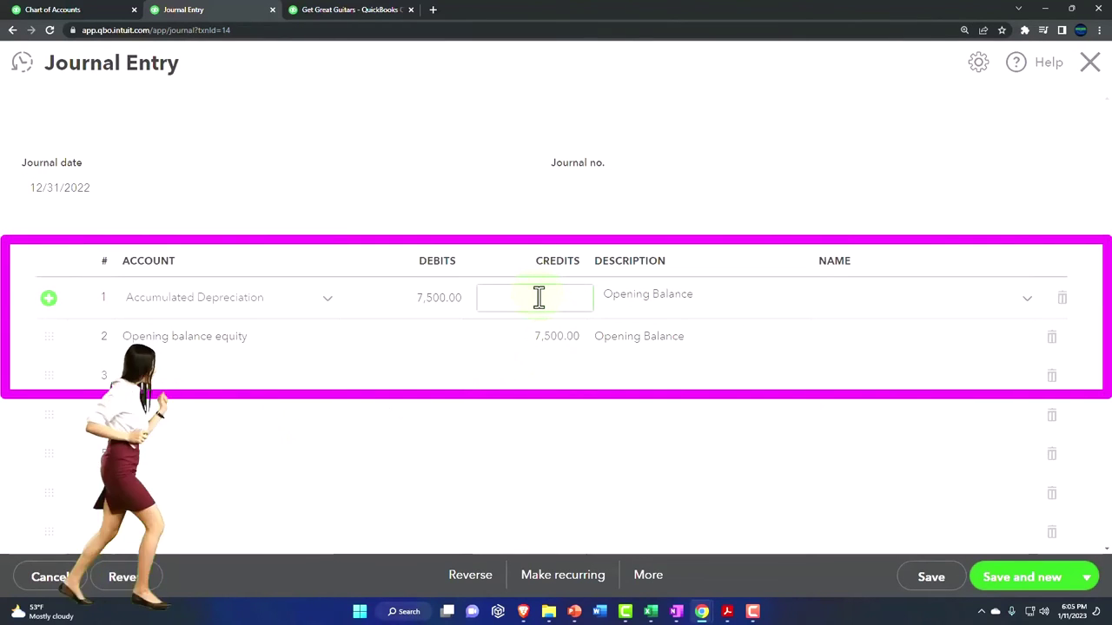
pyautogui.press('Tab')
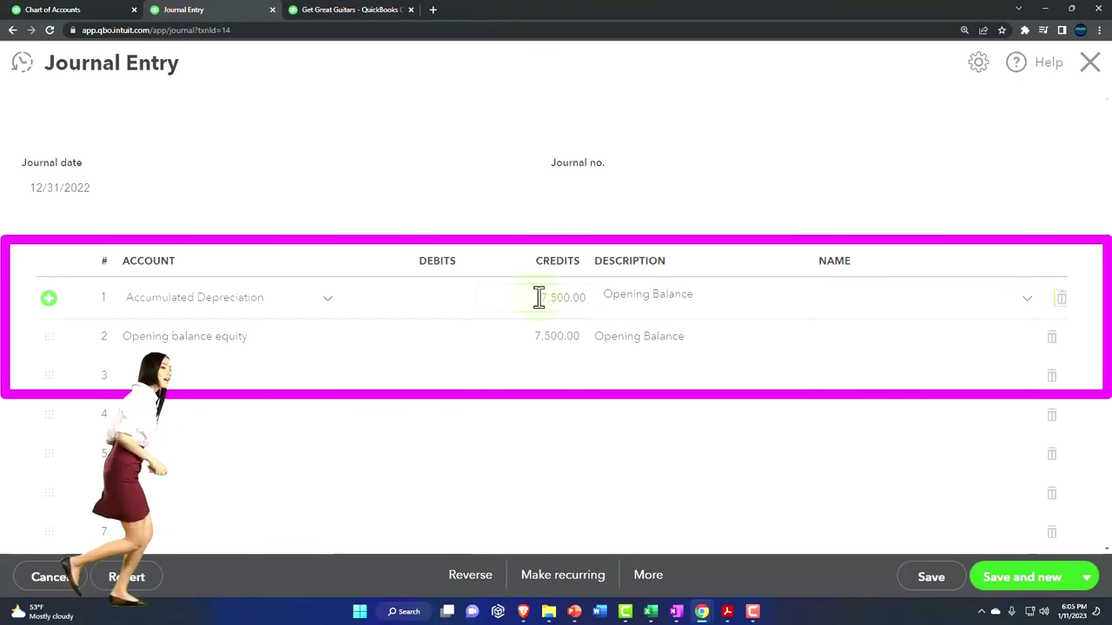
pyautogui.press('Tab')
pyautogui.press('Tab')
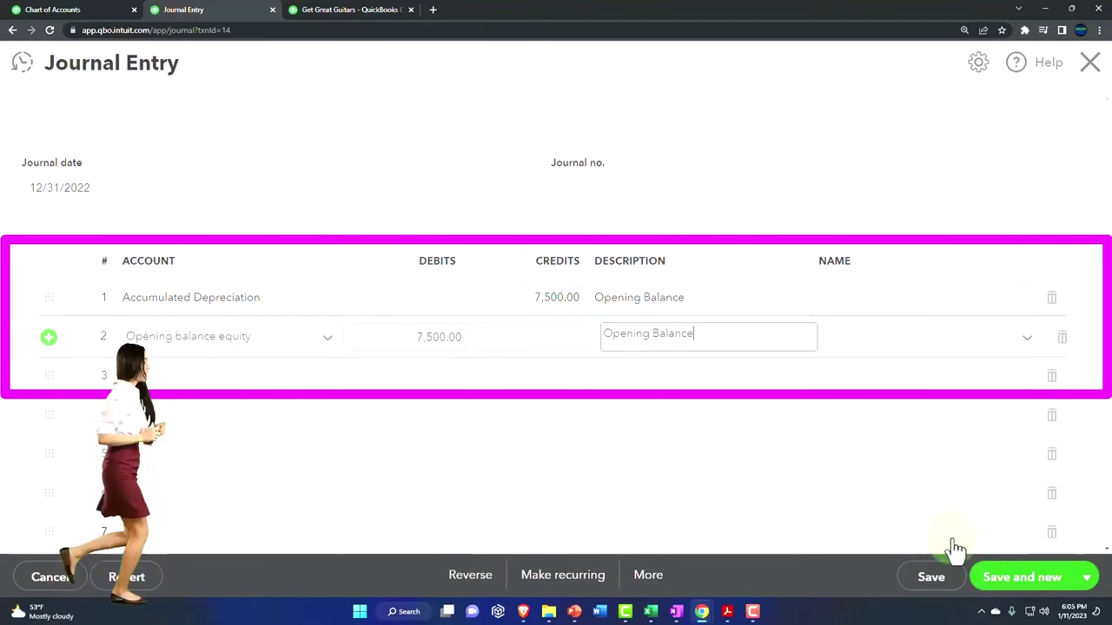
pyautogui.click(934, 581)
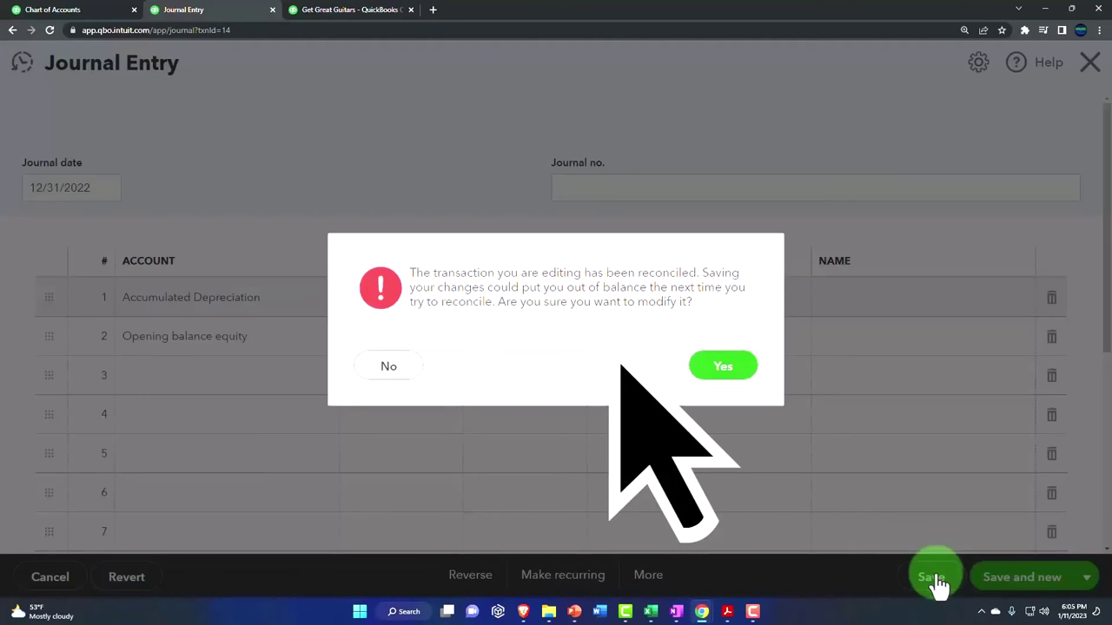
pyautogui.click(734, 374)
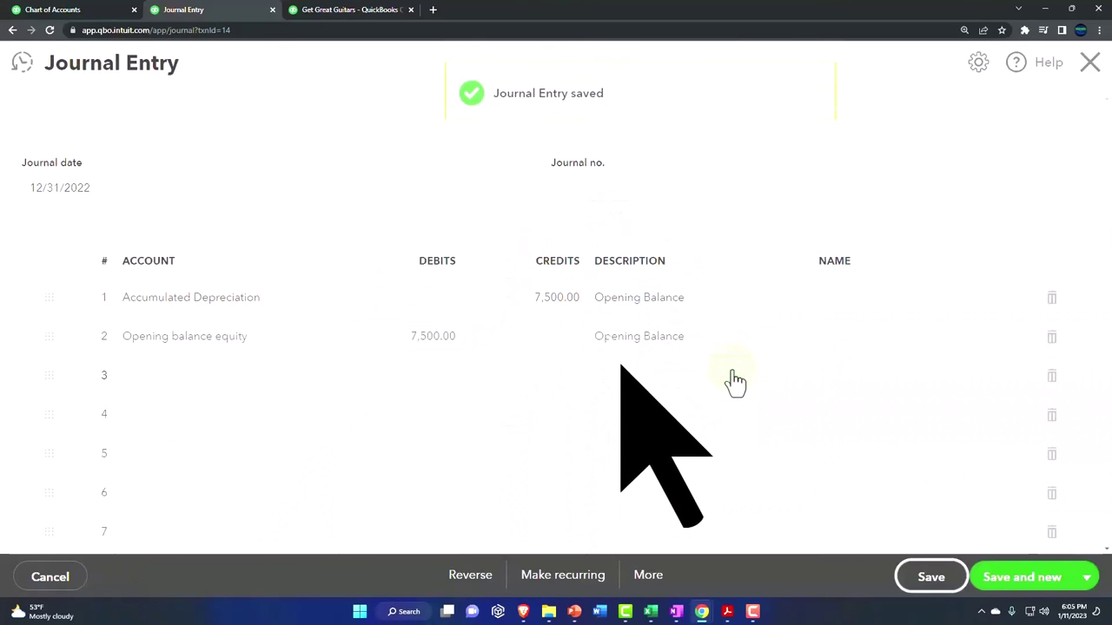
pyautogui.click(1089, 65)
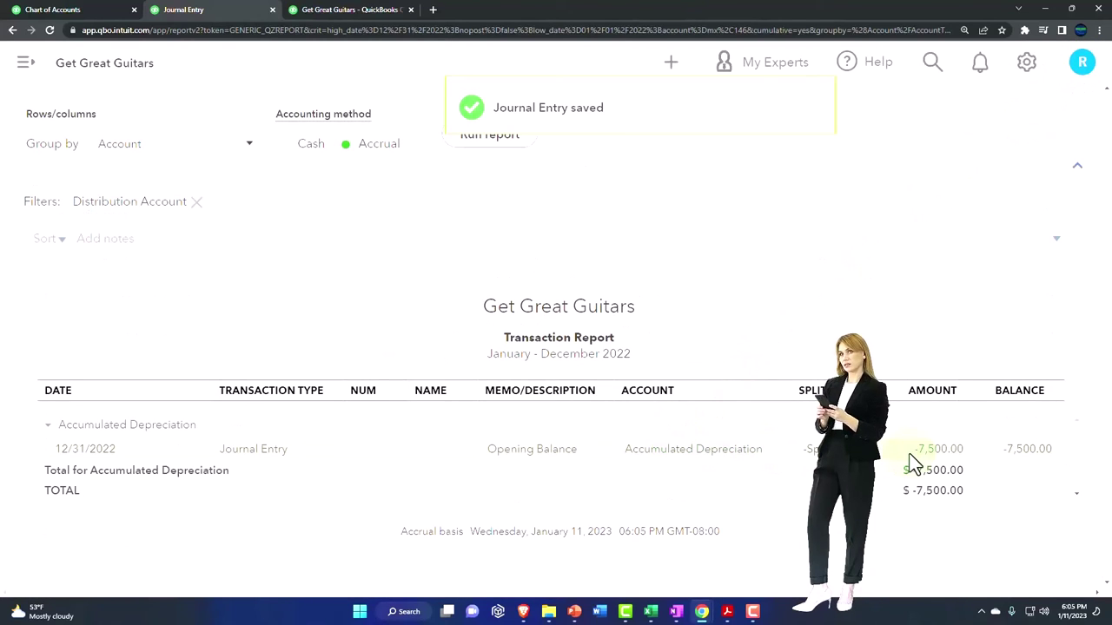
# Return from the Transaction Report to the Balance Sheet report and check the Accumulated Depreciation amount and total fixed assets
pyautogui.scroll(2, 371, 465)
pyautogui.click(128, 156)
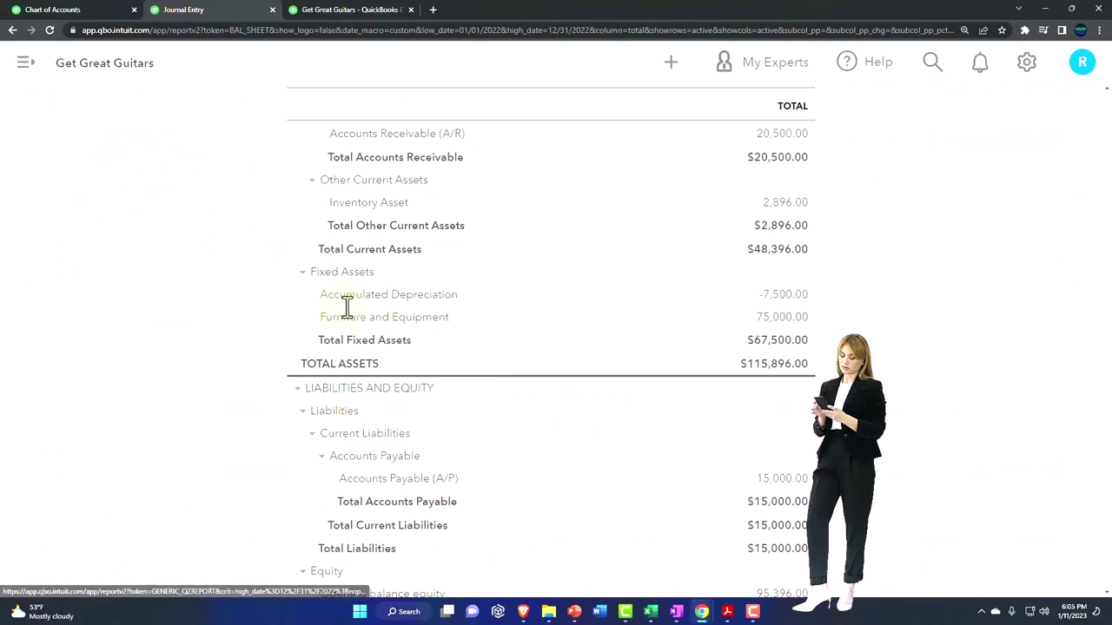
pyautogui.scroll(1, 510, 388)
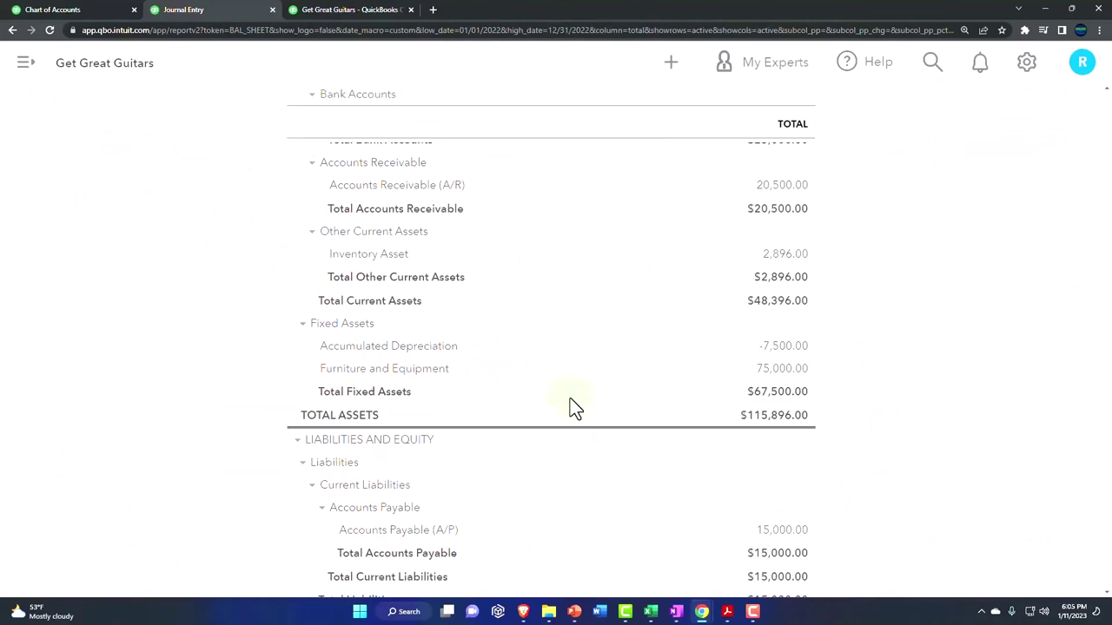
pyautogui.click(790, 380)
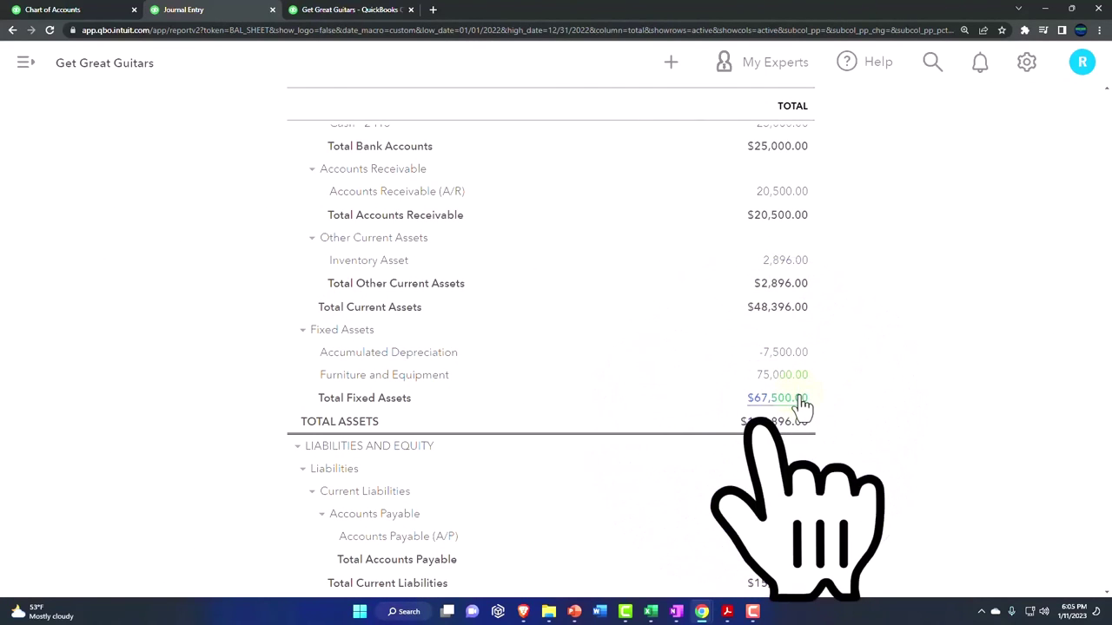